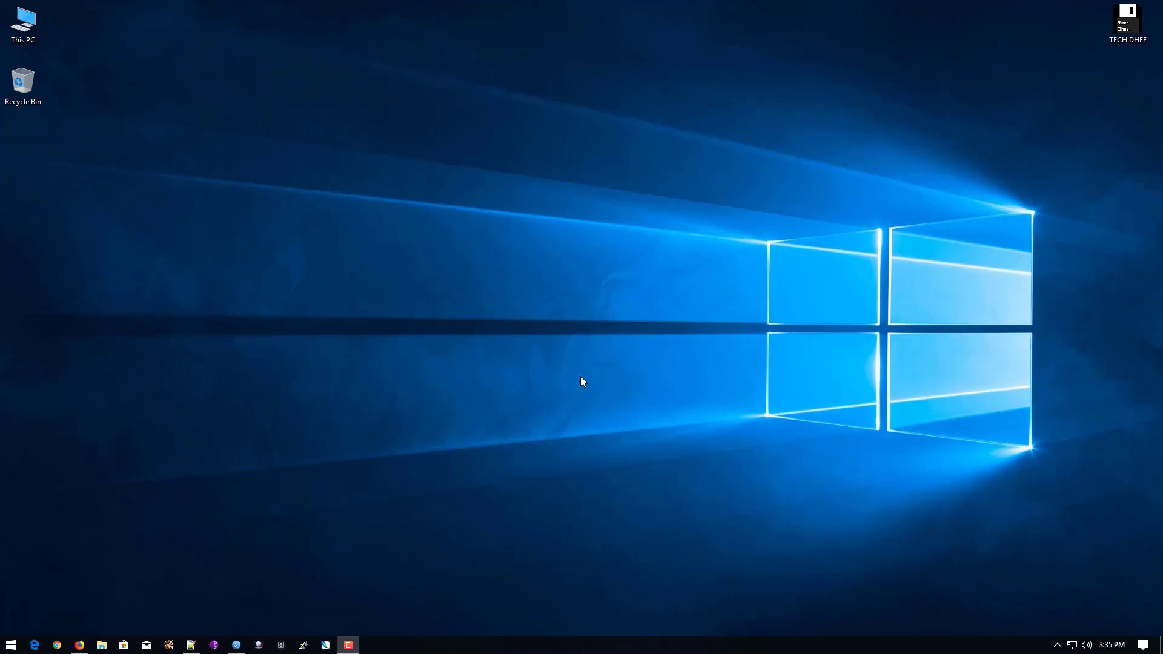
# Run a Fast.com speed test in Chrome, getting 17 Mbps, then minimize the browser
pyautogui.click(57, 645)
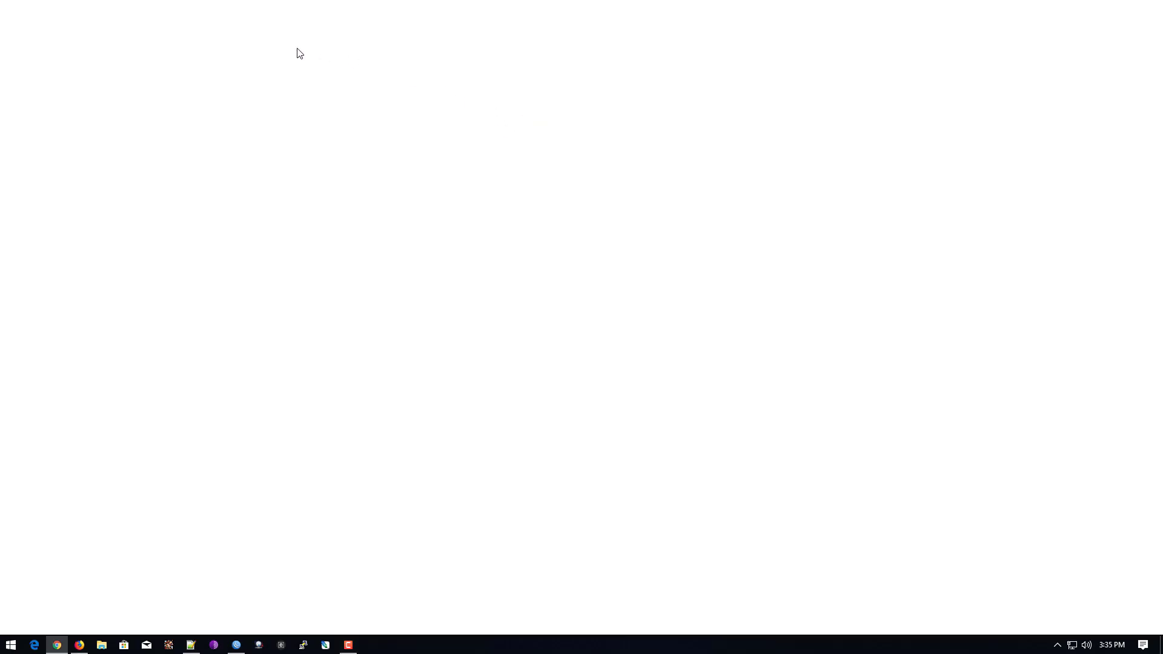
pyautogui.click(192, 32)
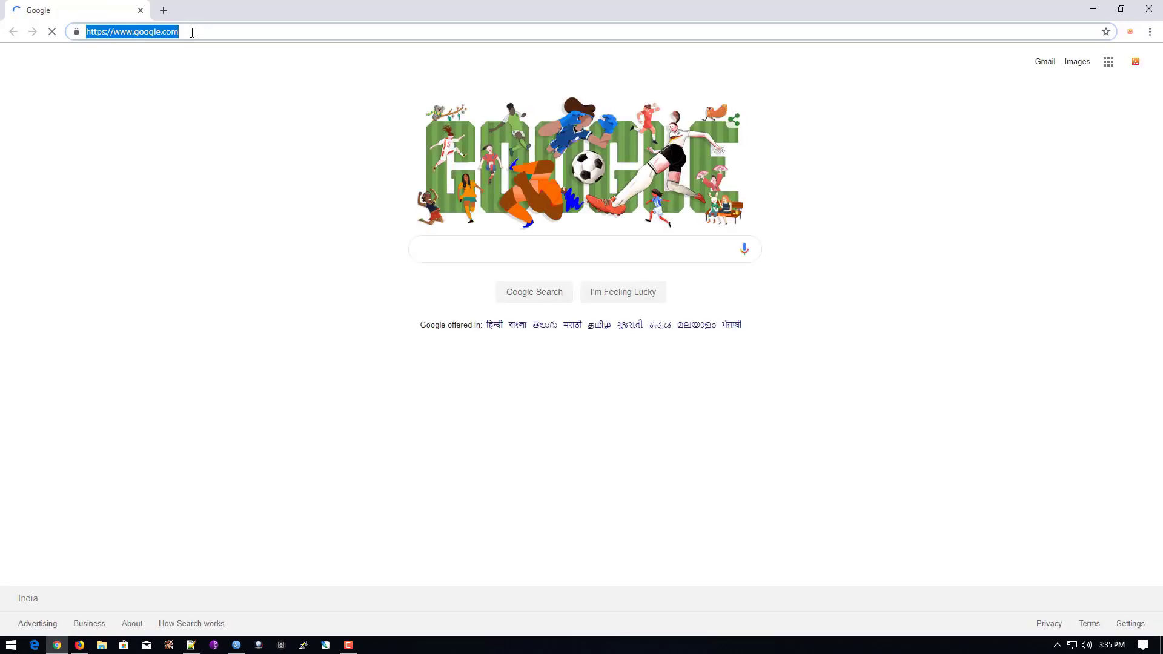
pyautogui.write('fast')
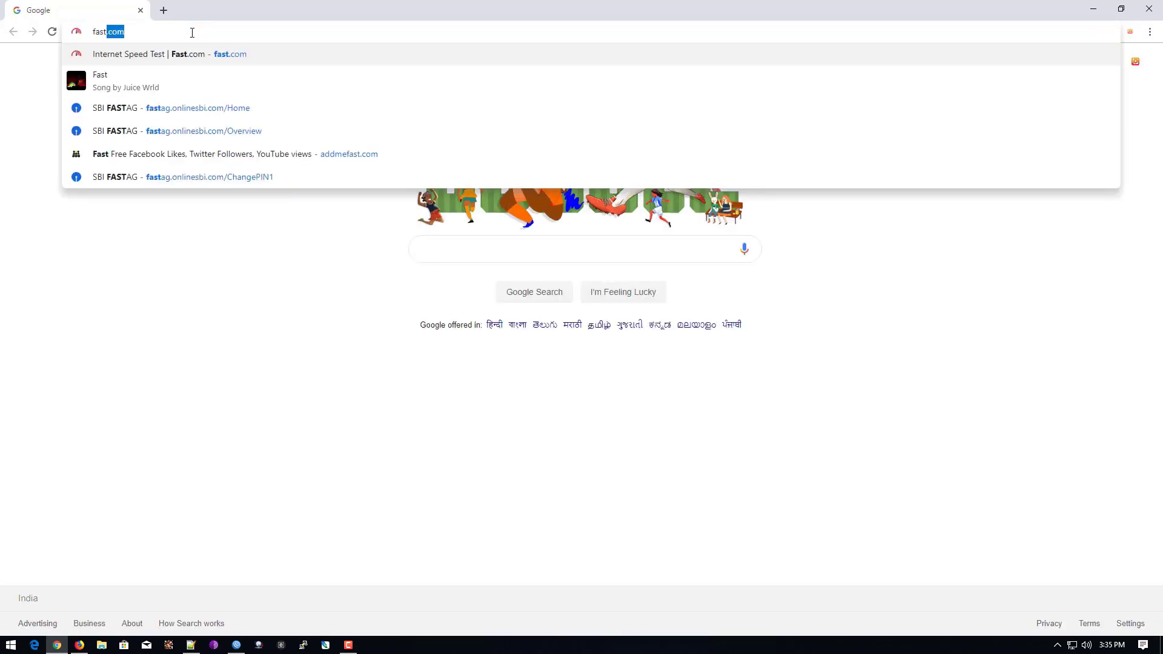
pyautogui.press('Return')
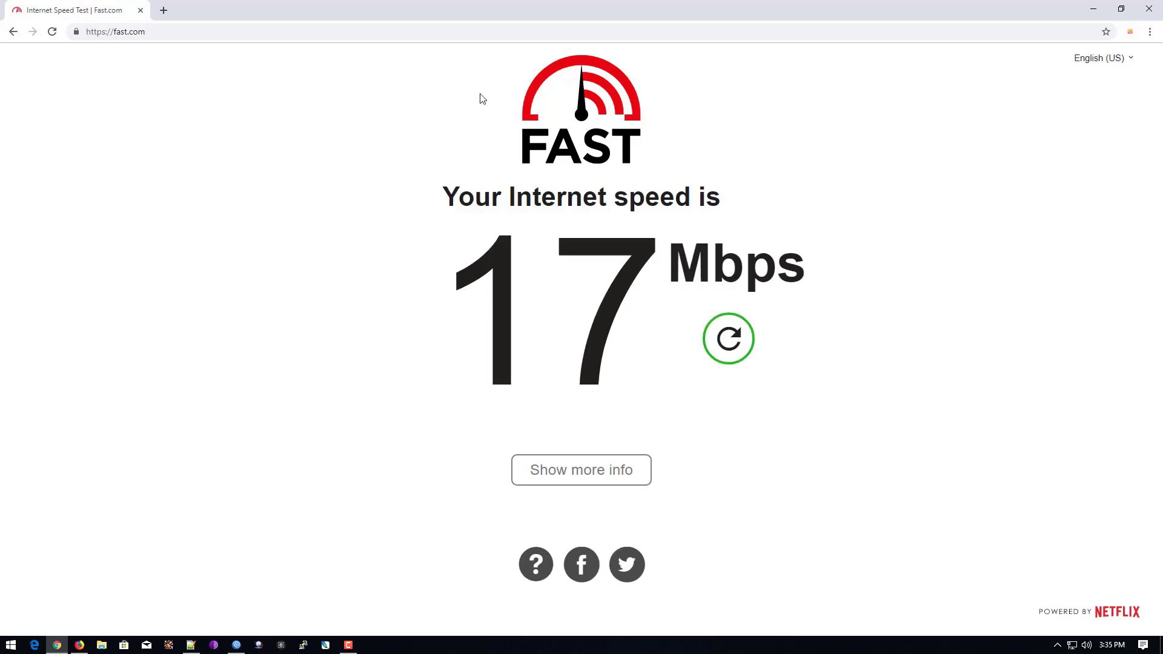
pyautogui.click(1093, 9)
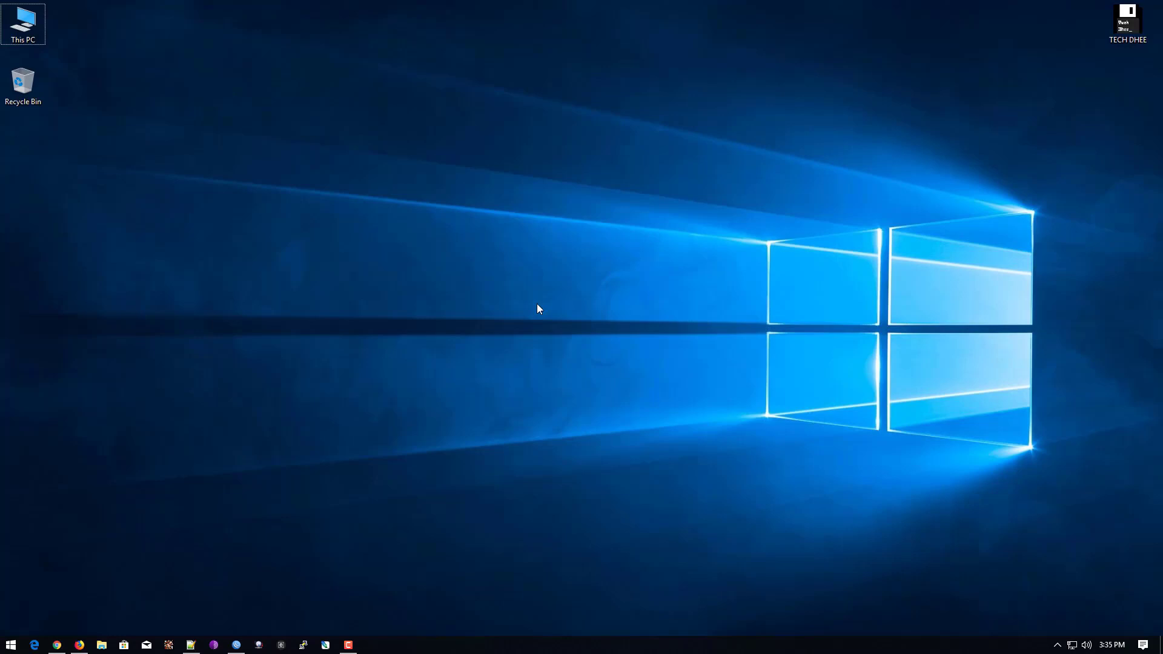
# Use ipconfig in Command Prompt to find IPv4 10.10.10.17, then switch to WinBox
pyautogui.press('super+r')
pyautogui.write('cmd')
pyautogui.press('Return')
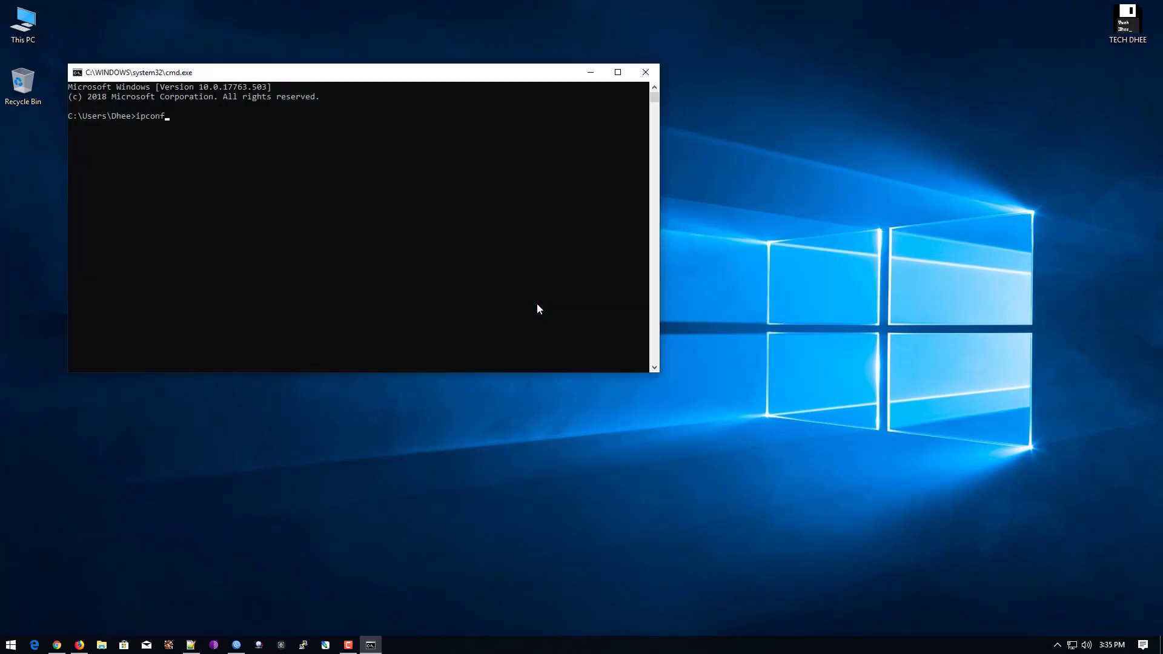
pyautogui.moveTo(416, 85); pyautogui.dragTo(673, 94)
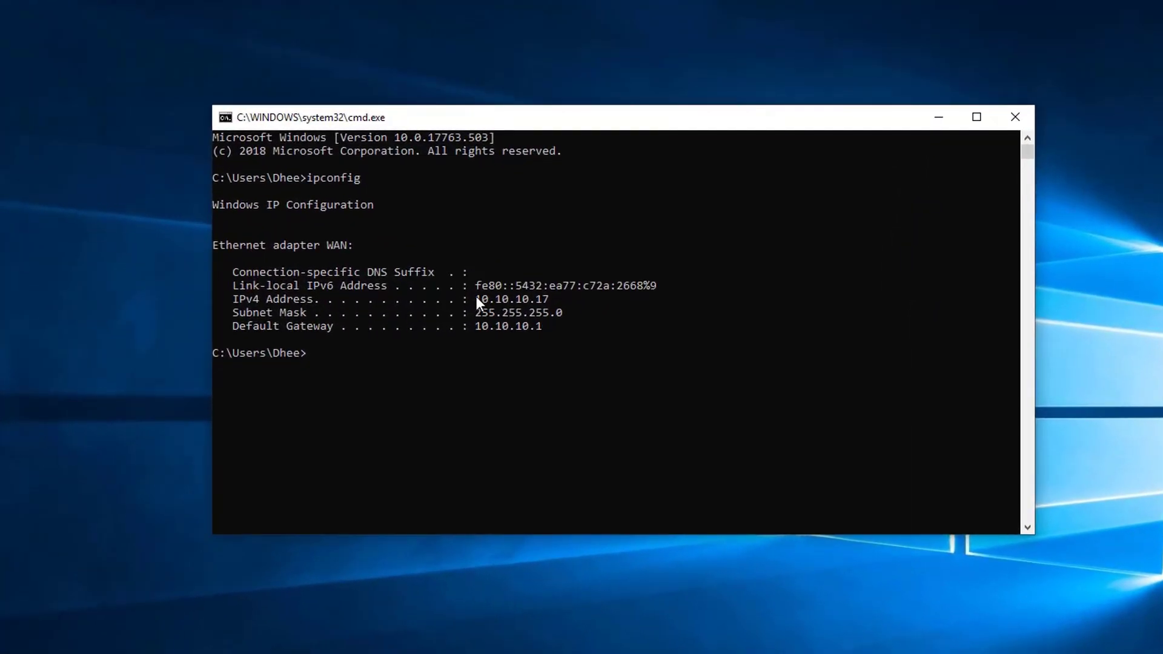
pyautogui.moveTo(476, 300); pyautogui.dragTo(390, 303)
pyautogui.click(544, 300)
pyautogui.click(698, 532)
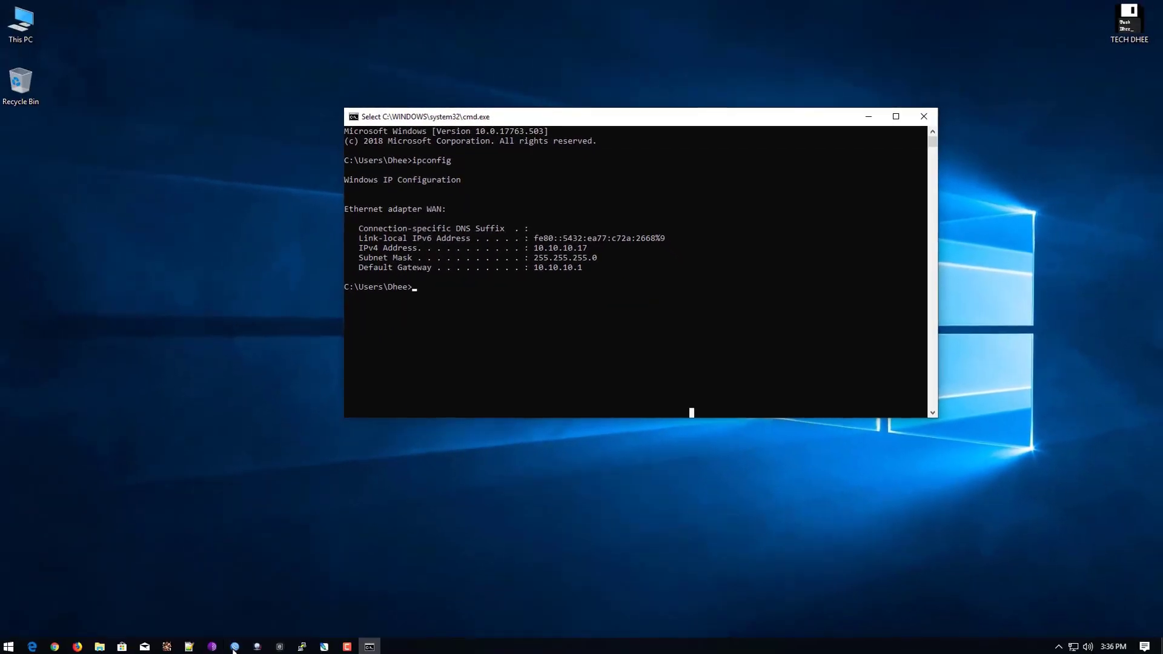
pyautogui.click(235, 647)
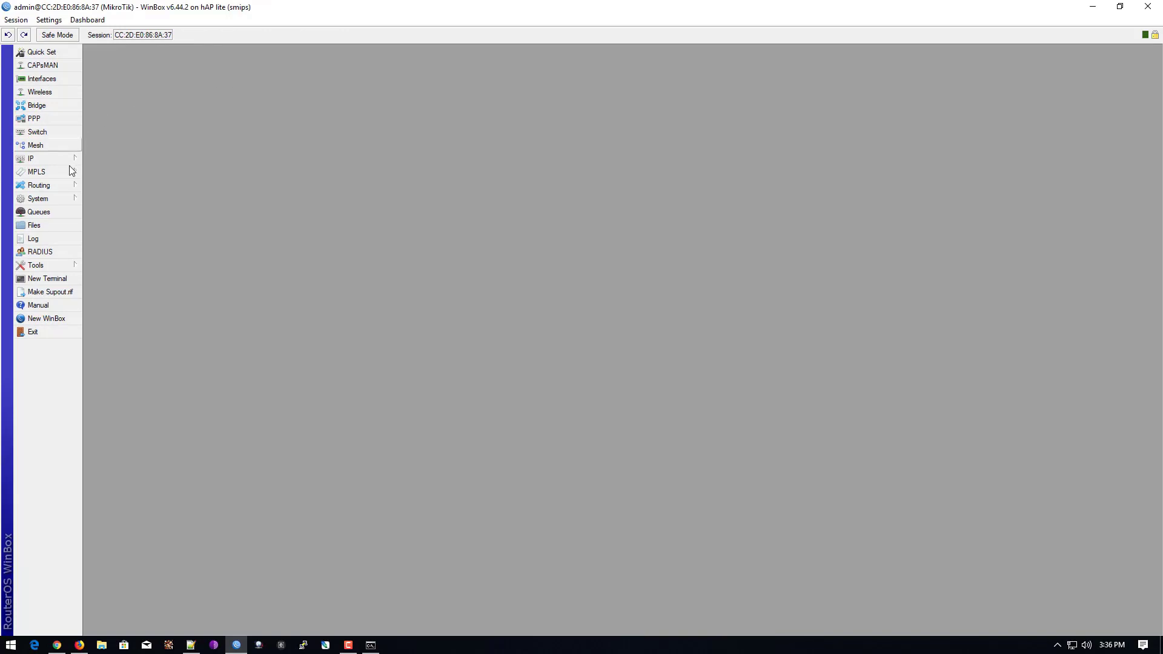
# Add a new simple queue named TECH DHEE from the Queue List
pyautogui.click(28, 215)
pyautogui.moveTo(526, 238); pyautogui.dragTo(552, 132)
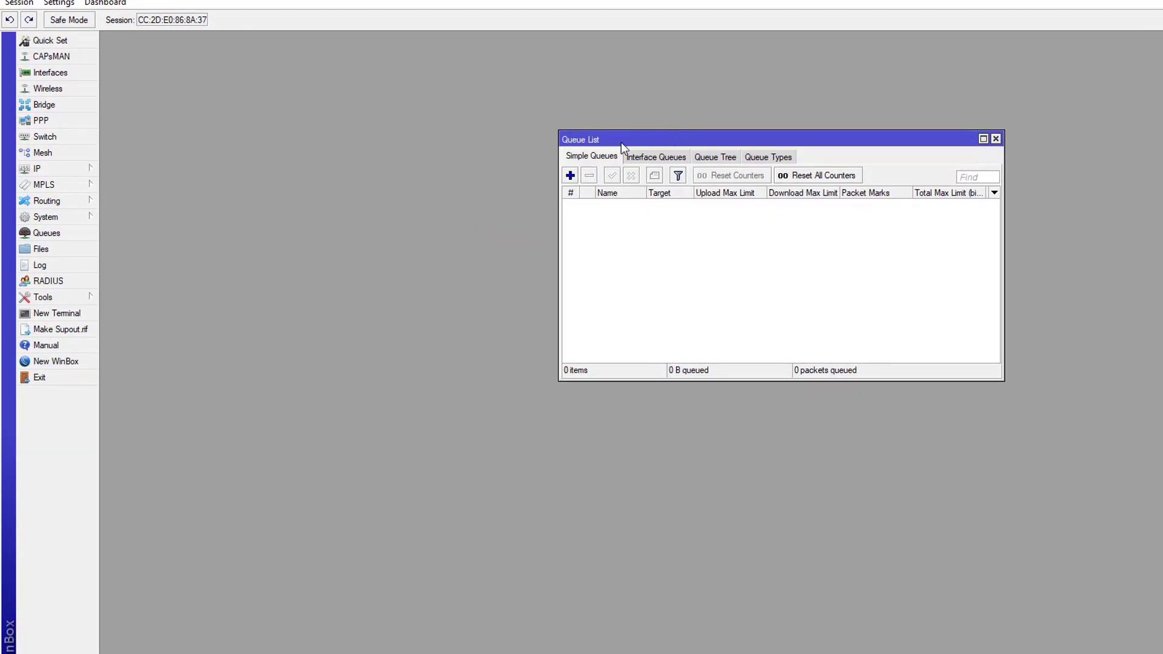
pyautogui.click(571, 174)
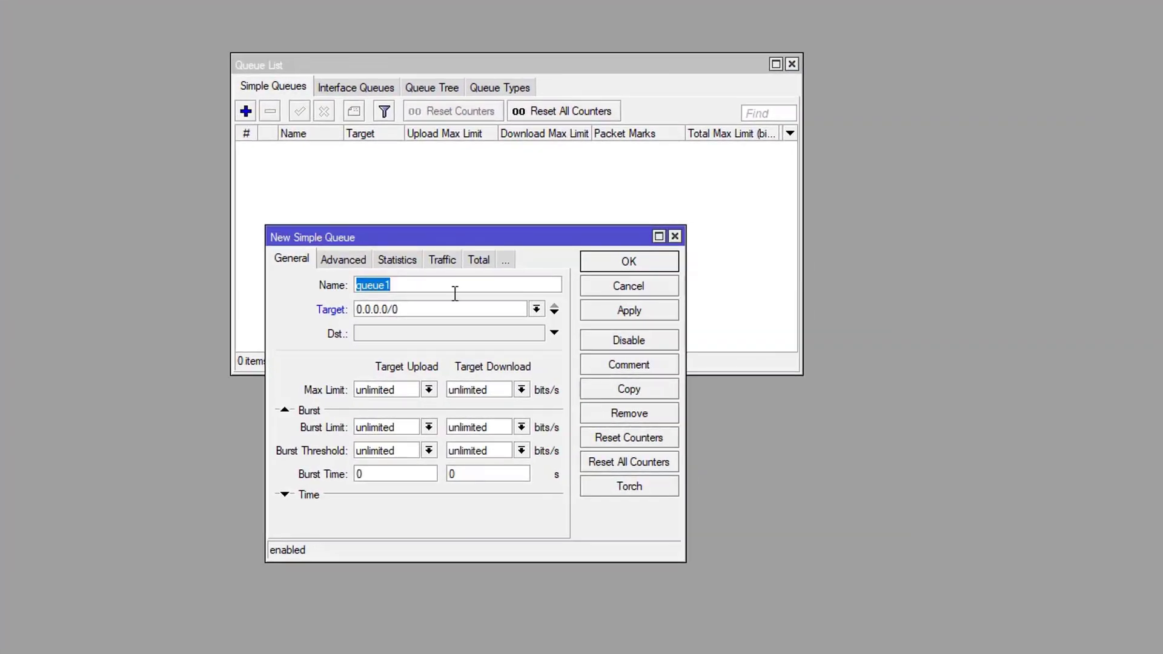
pyautogui.write('TECH')
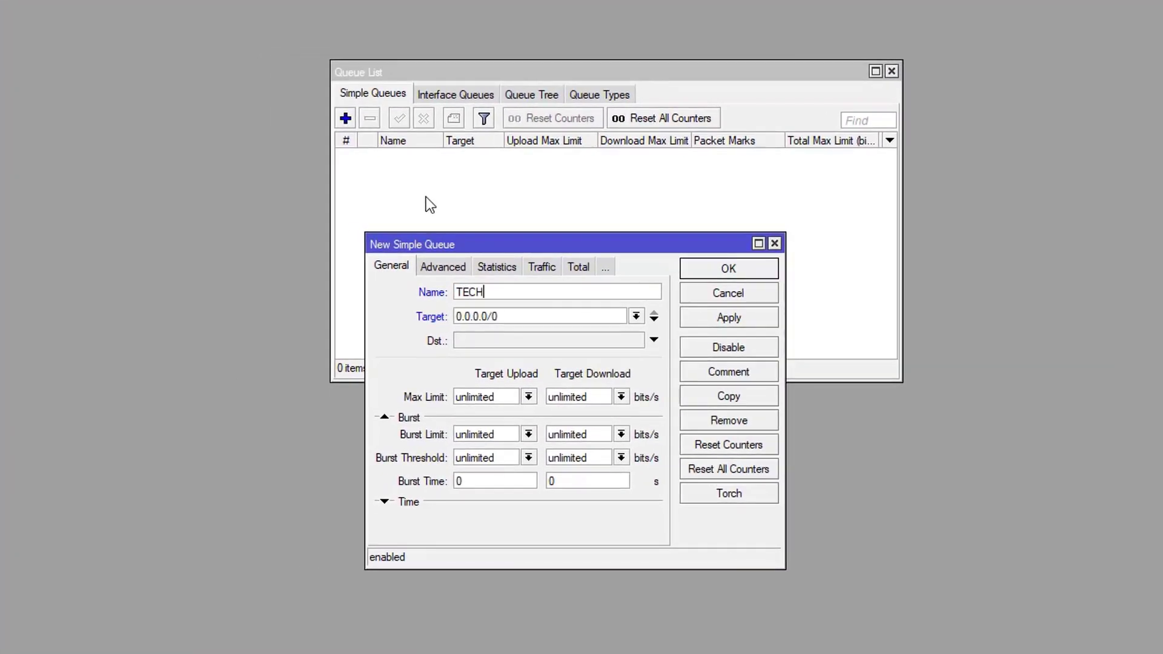
pyautogui.write(' DHEE')
# Select the 0.0.0.0/0 target and begin overwriting it with the 10.10.10 address
pyautogui.moveTo(519, 323); pyautogui.dragTo(434, 310)
pyautogui.click(510, 321)
pyautogui.moveTo(508, 318); pyautogui.dragTo(428, 315)
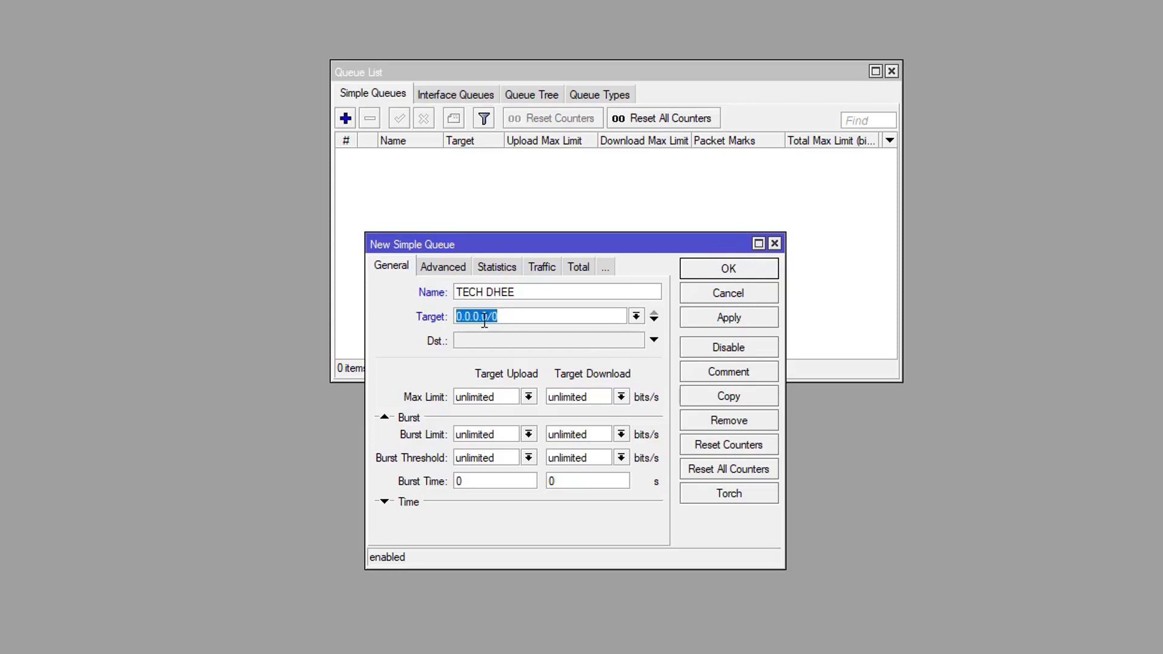
pyautogui.write('1')
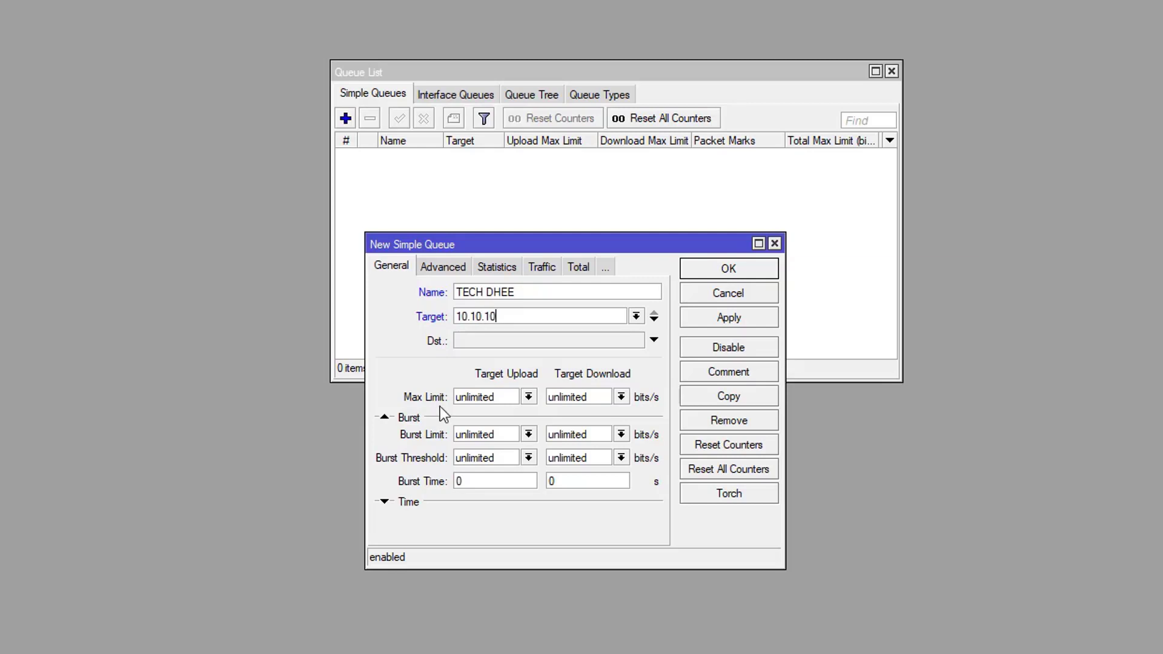
# Recheck the IP in the console and complete the queue target as 10.10.10.17
pyautogui.hotkey('alt', 'Tab')
pyautogui.click(382, 219)
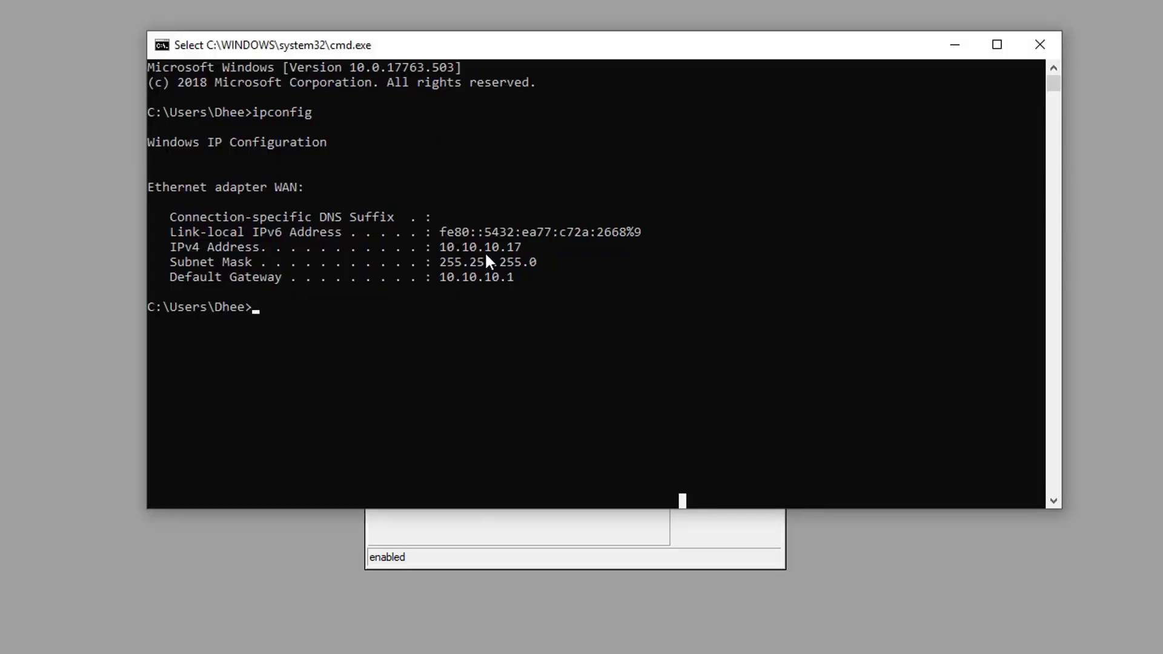
pyautogui.click(564, 526)
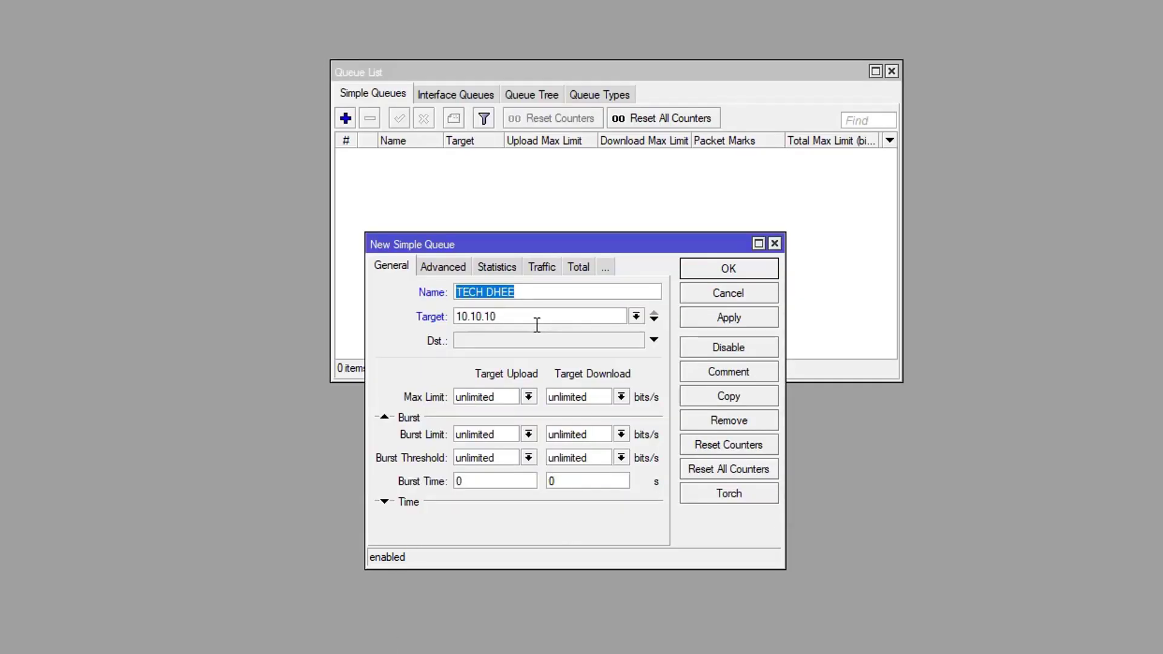
pyautogui.click(536, 323)
pyautogui.write('.17')
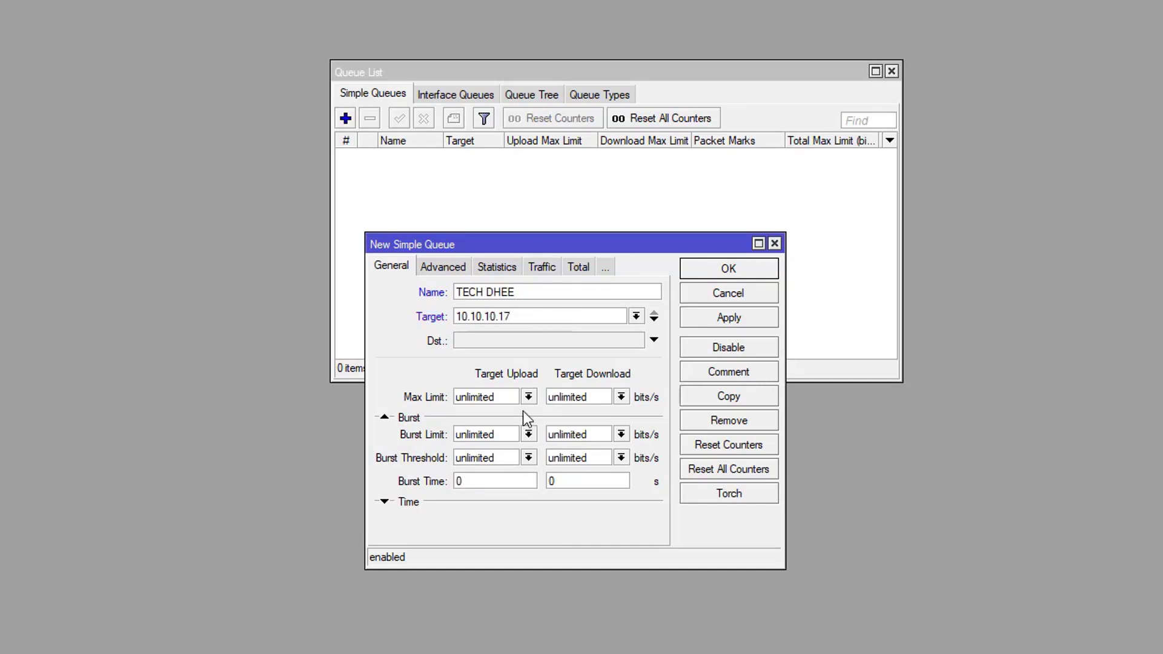
# Review the upload and download Max Limit lists, leaving both unlimited
pyautogui.click(529, 396)
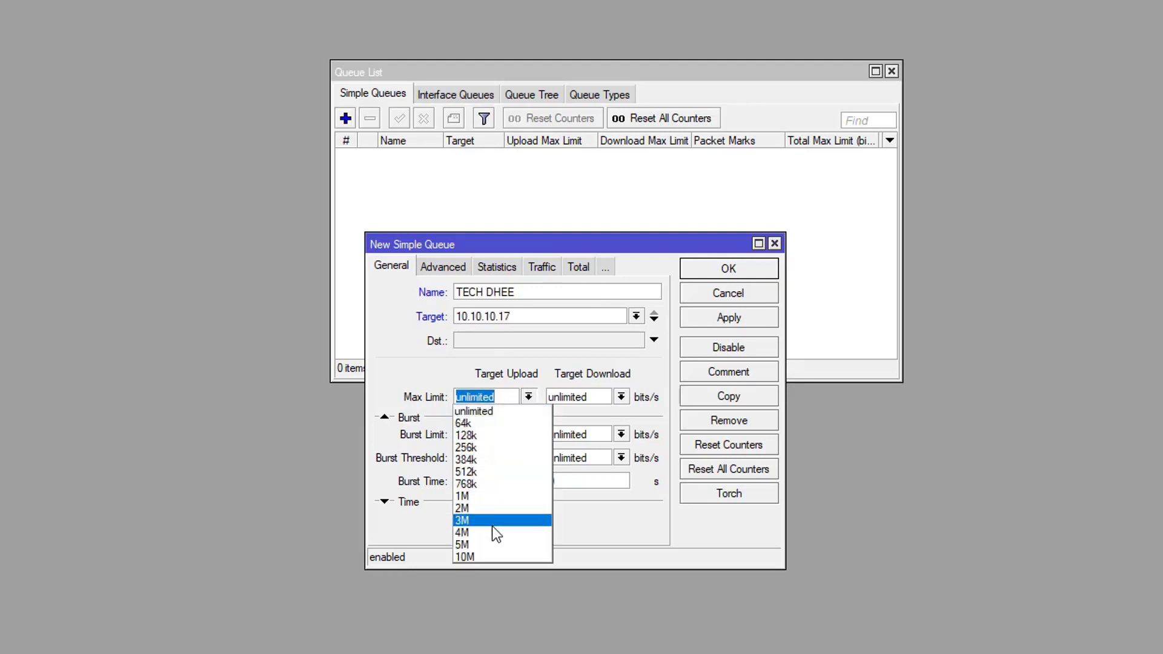
pyautogui.click(628, 397)
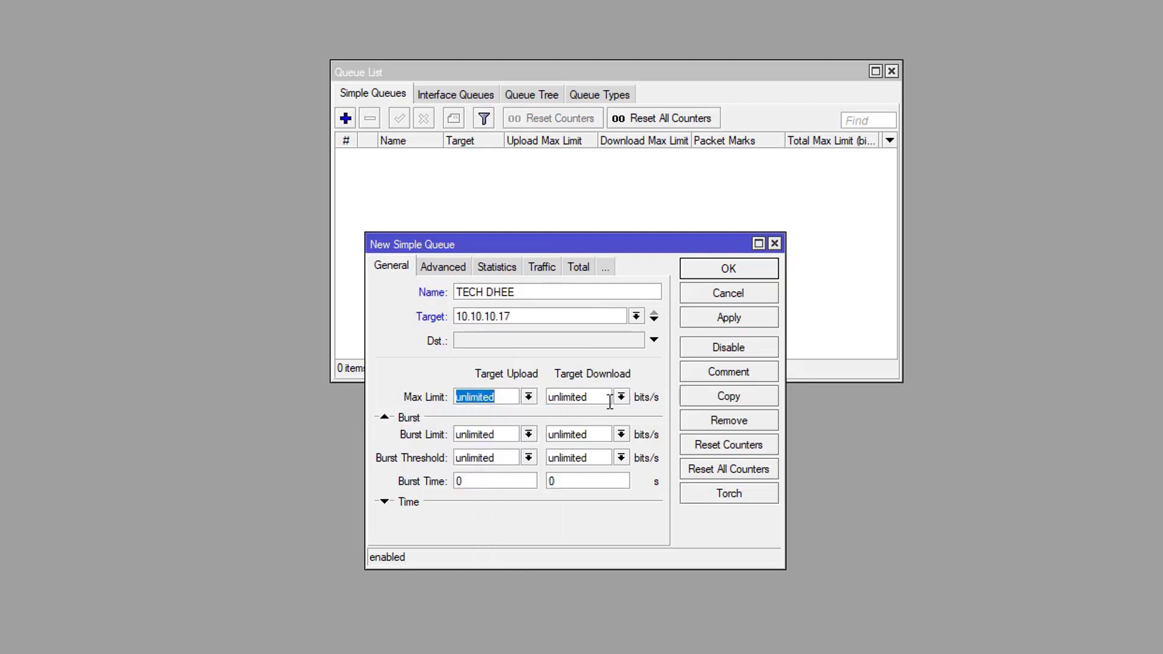
pyautogui.click(622, 398)
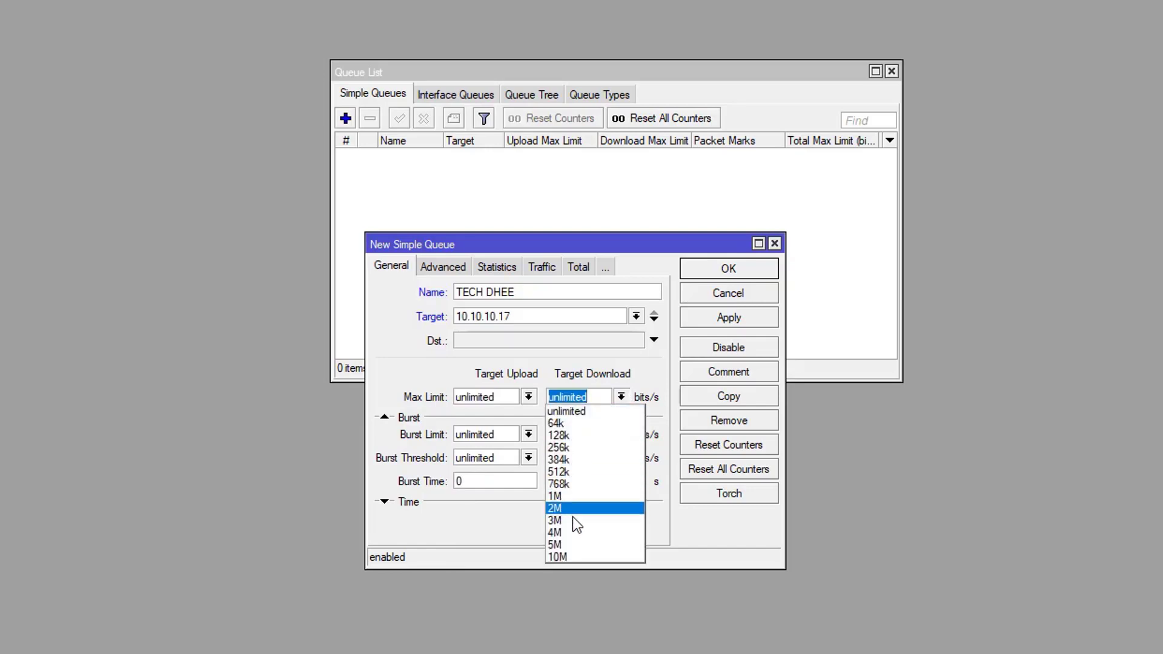
pyautogui.click(457, 367)
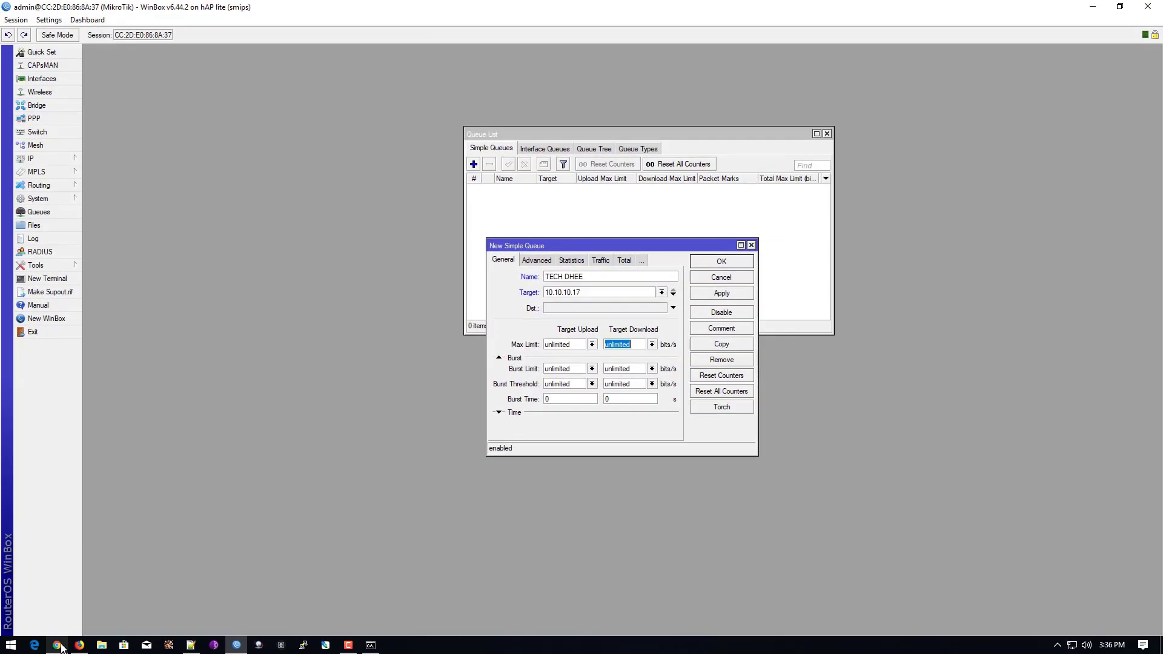
# Run speedtest.net in a new tab: 18 ms ping, 19.10 Mbps down, 16.37 Mbps up
pyautogui.click(58, 645)
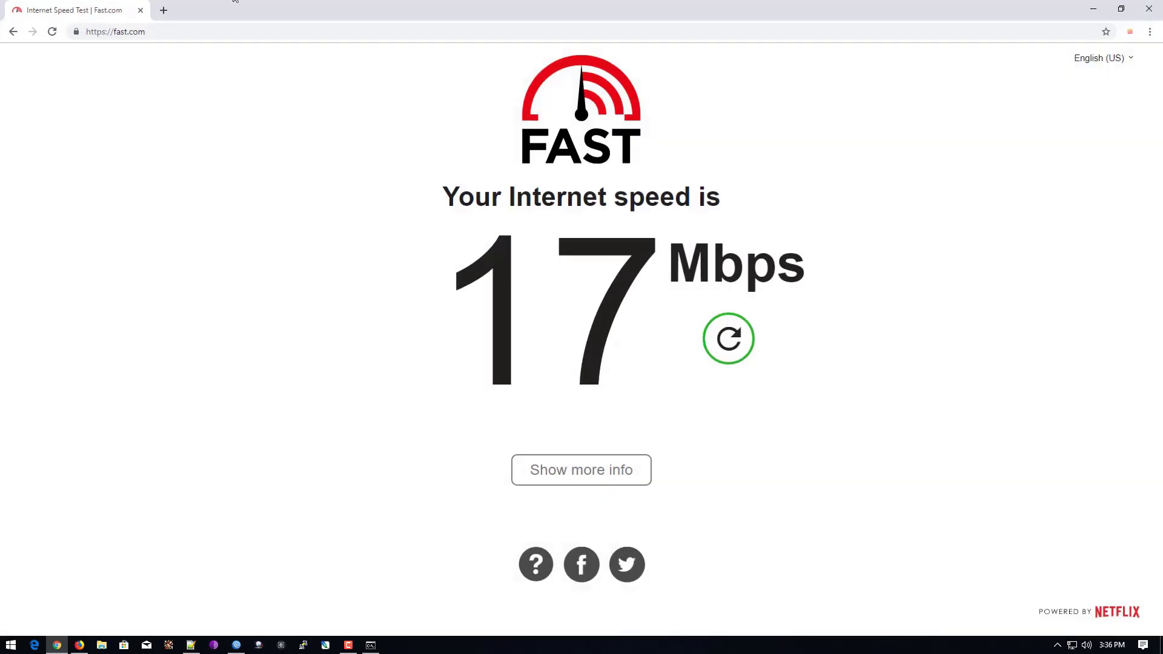
pyautogui.click(164, 10)
pyautogui.write('spe')
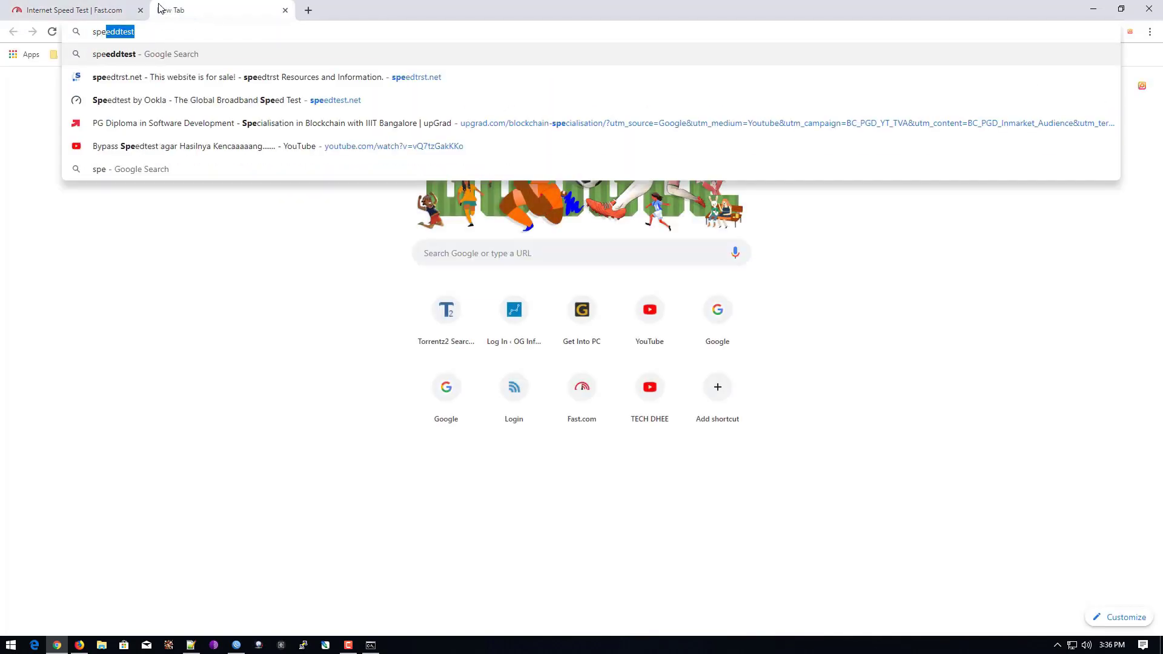
pyautogui.write('edtest.net')
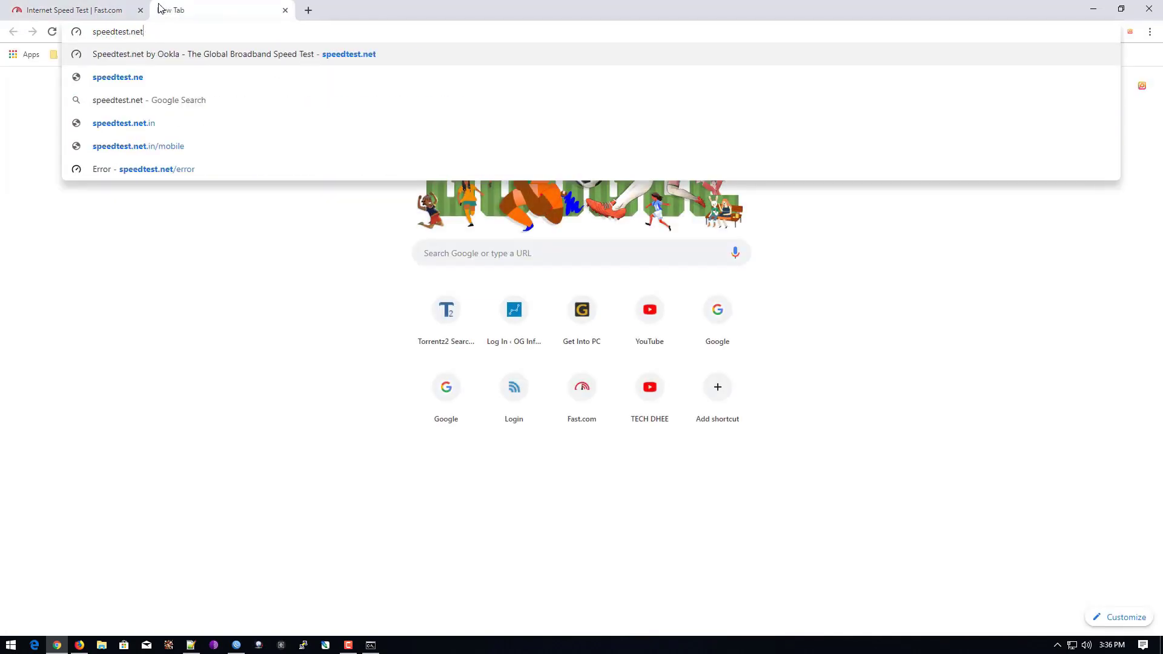
pyautogui.press('Return')
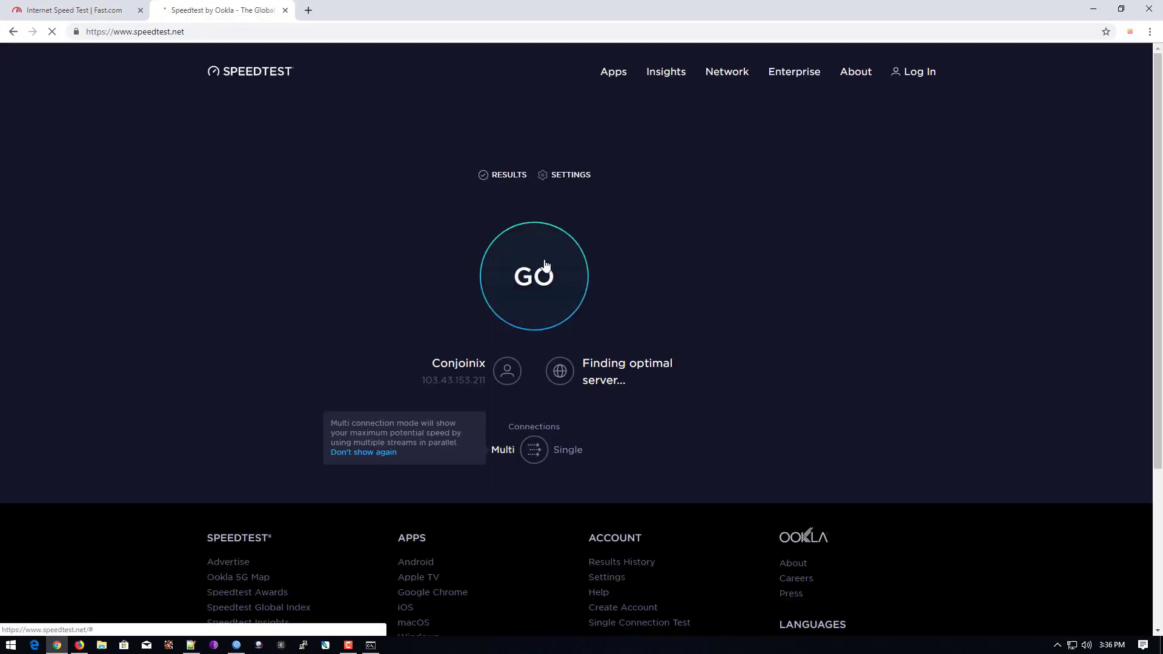
pyautogui.click(539, 278)
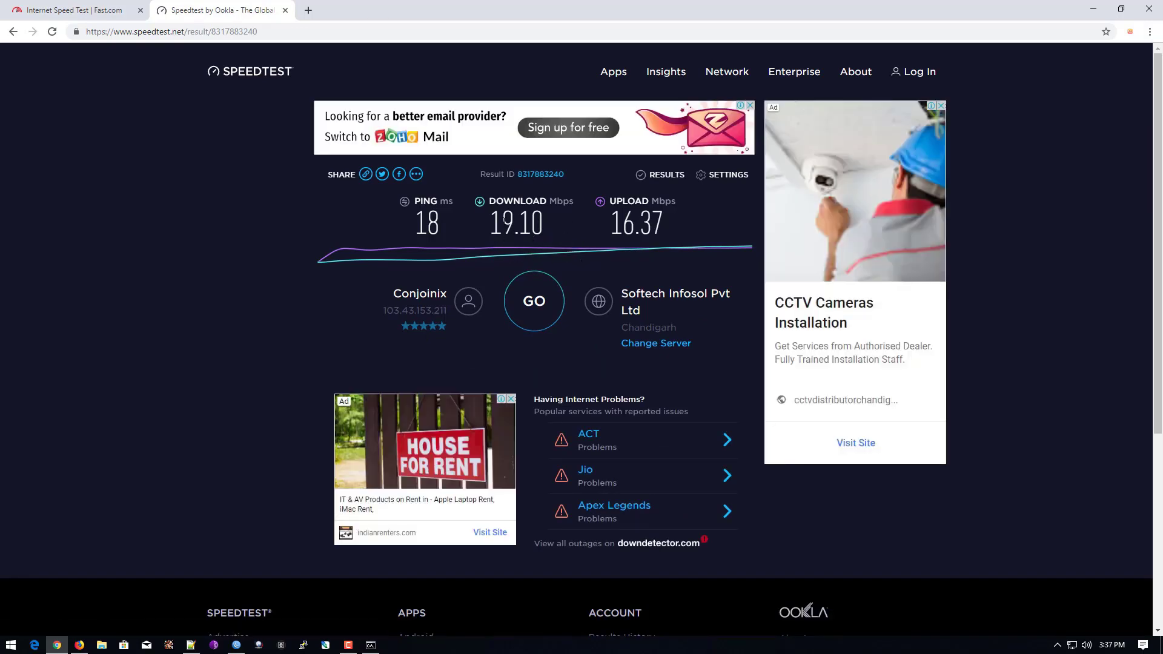
pyautogui.moveTo(492, 224); pyautogui.dragTo(654, 217)
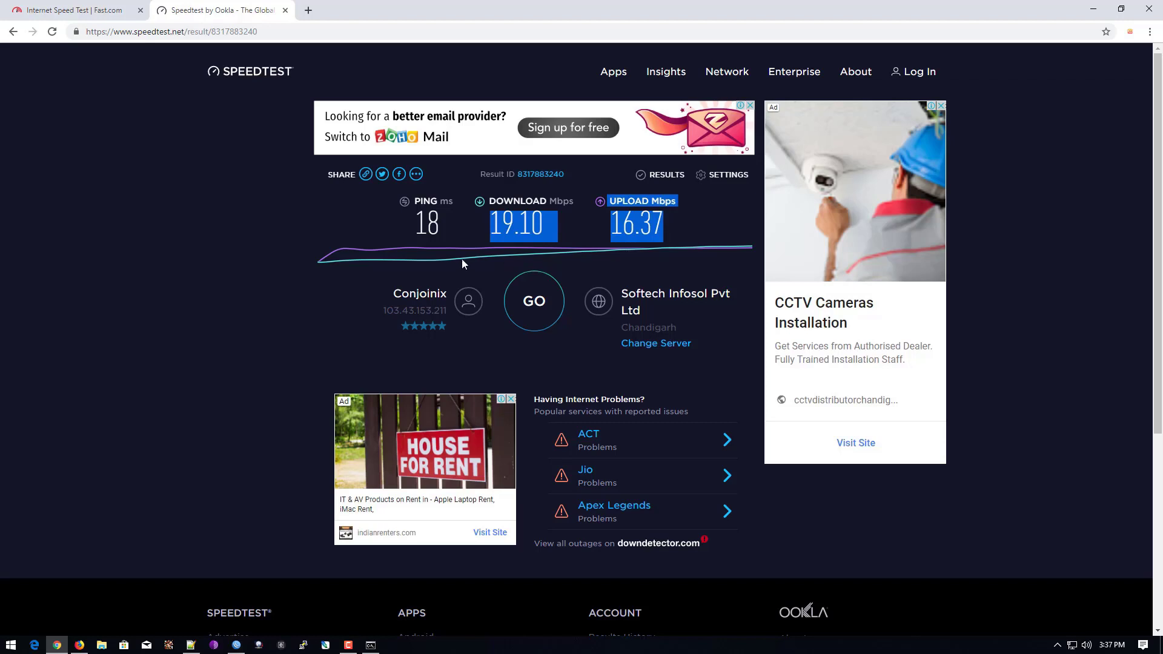
pyautogui.click(227, 299)
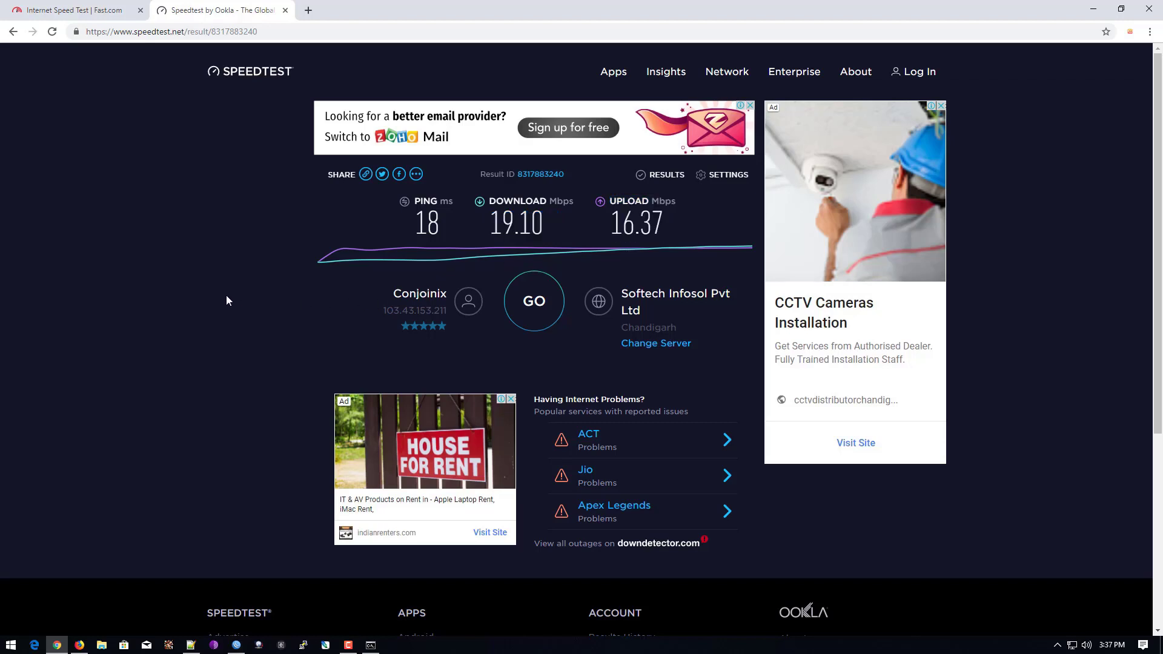
# Set TECH DHEE's upload and download max limits to 1M and save the queue
pyautogui.click(236, 645)
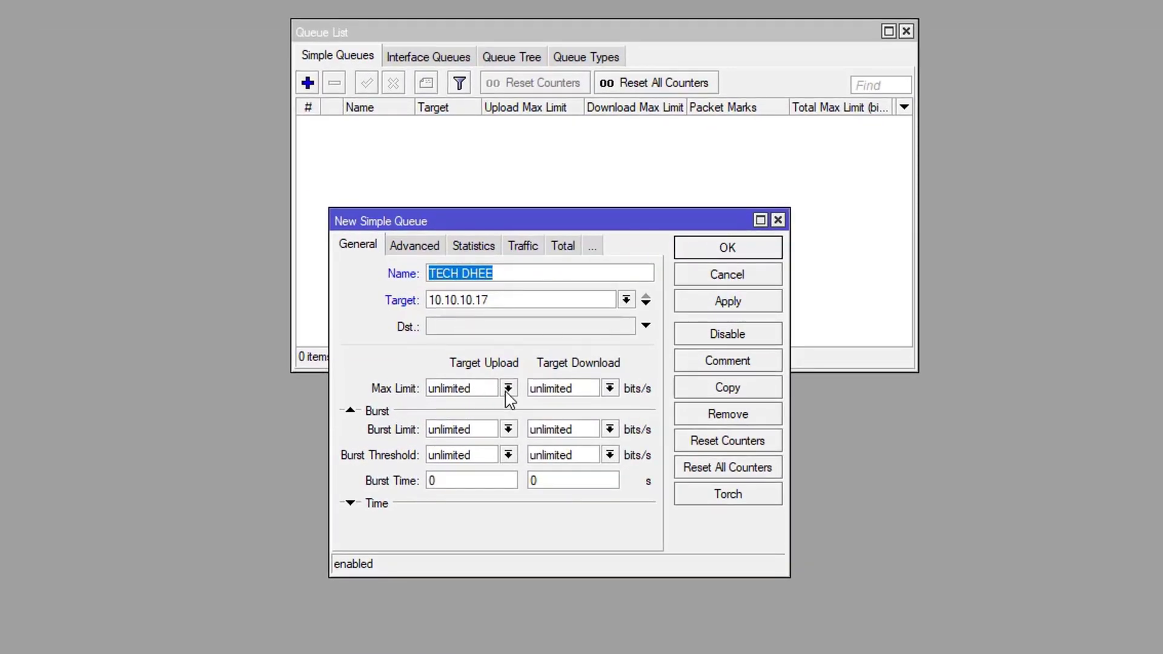
pyautogui.click(507, 392)
pyautogui.click(467, 495)
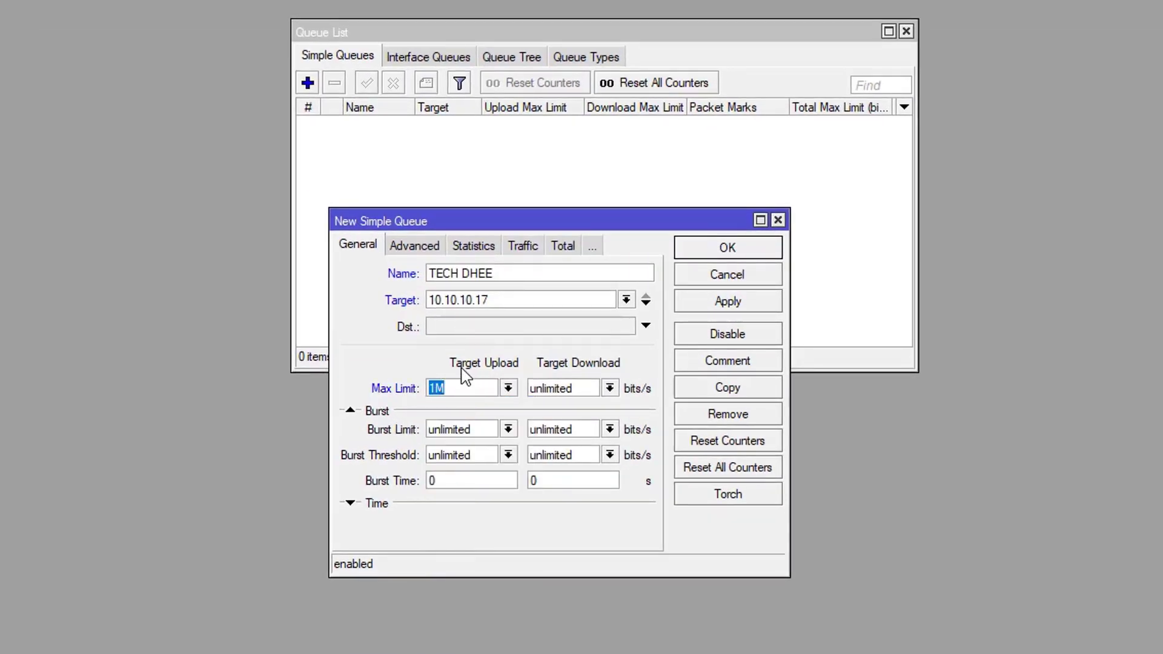
pyautogui.click(610, 388)
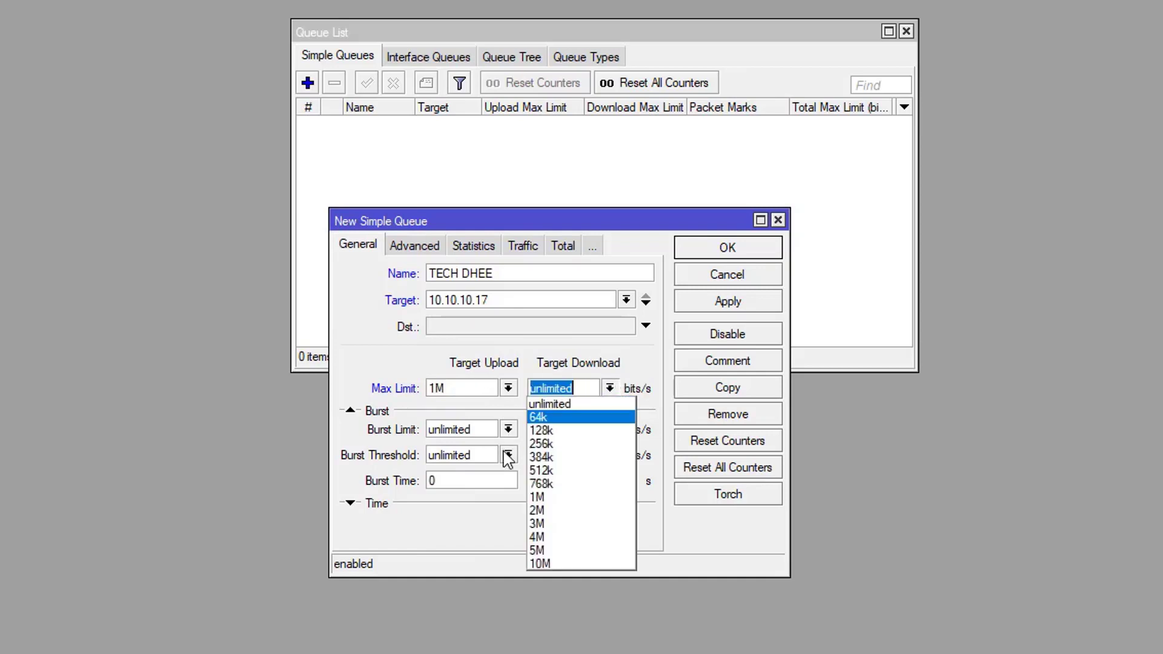
pyautogui.click(537, 497)
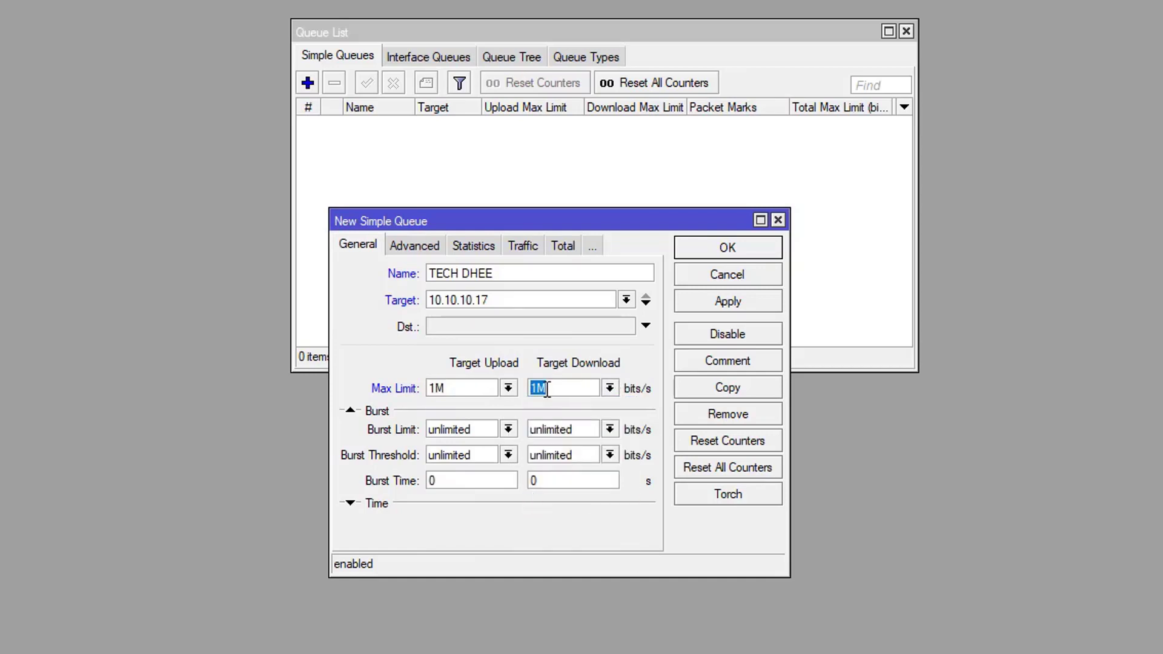
pyautogui.click(730, 304)
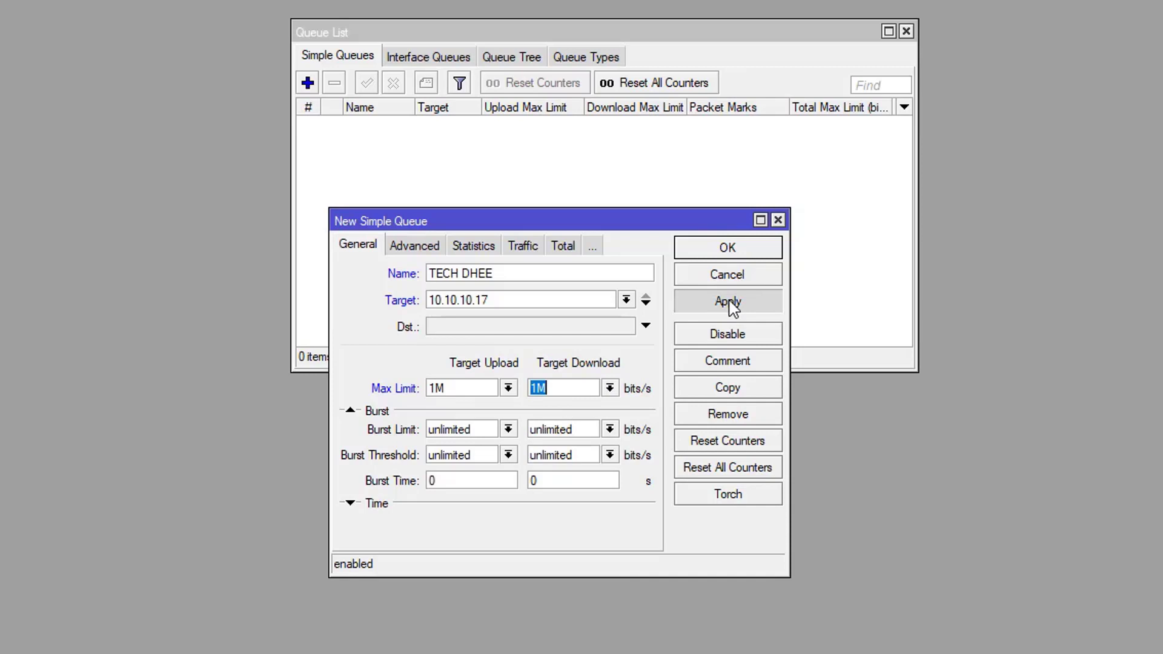
pyautogui.click(742, 244)
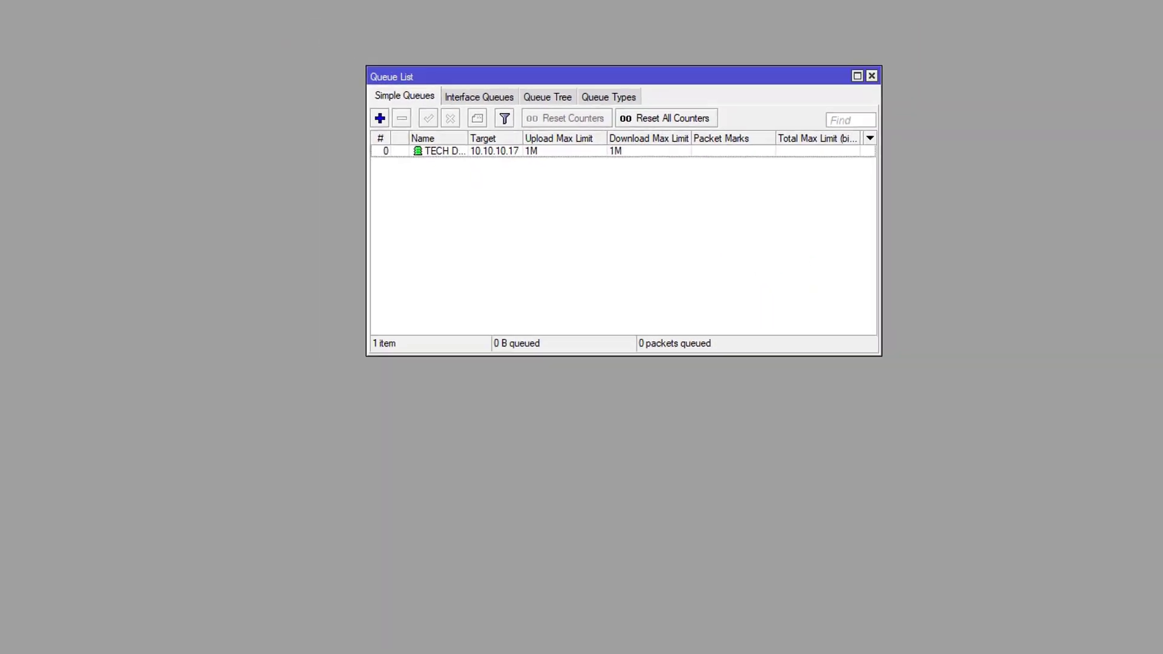
# Tile WinBox on the right and the Speedtest browser on the left, then rerun the test
pyautogui.click(1122, 9)
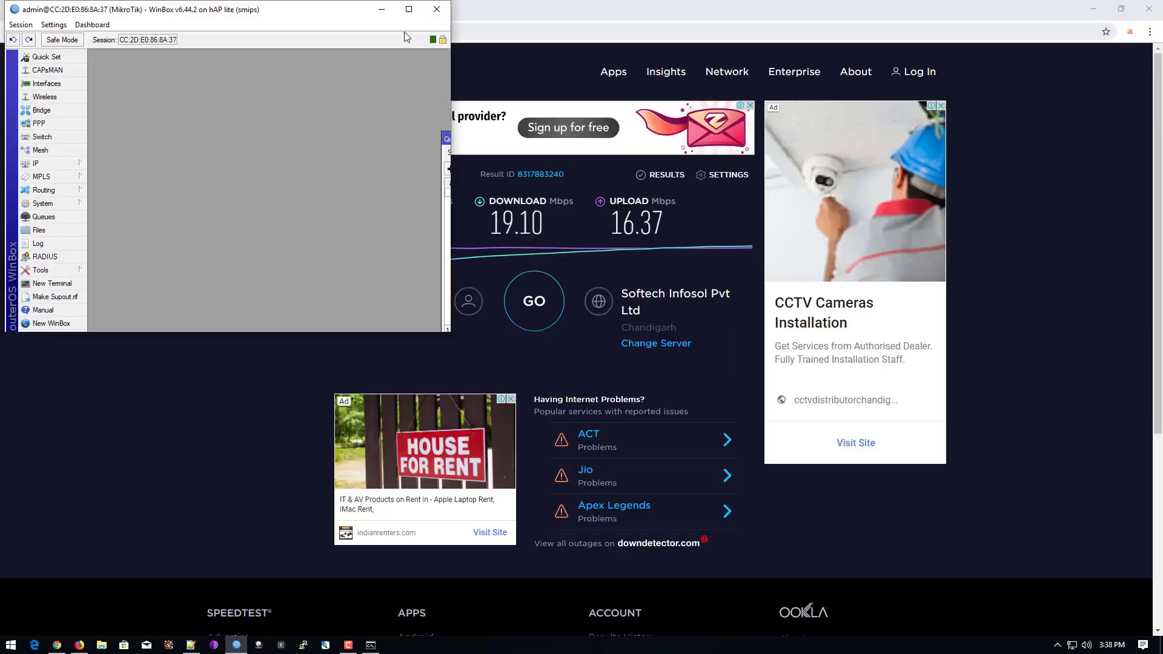
pyautogui.moveTo(324, 16); pyautogui.dragTo(1162, 128)
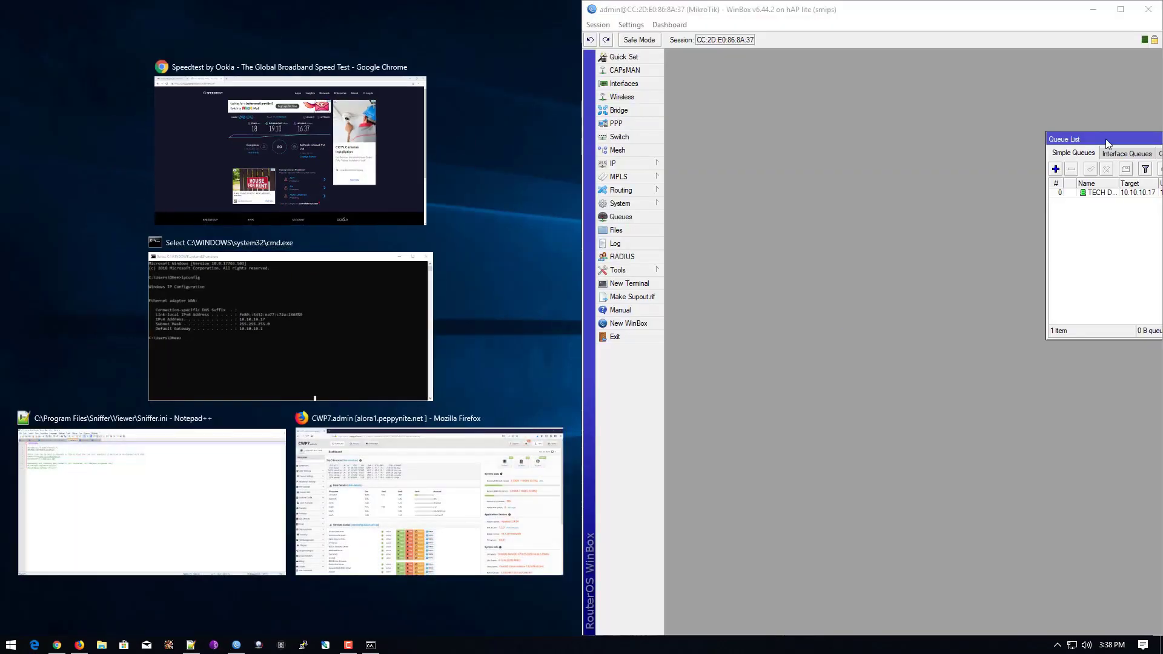
pyautogui.click(874, 180)
pyautogui.moveTo(873, 180); pyautogui.dragTo(831, 199)
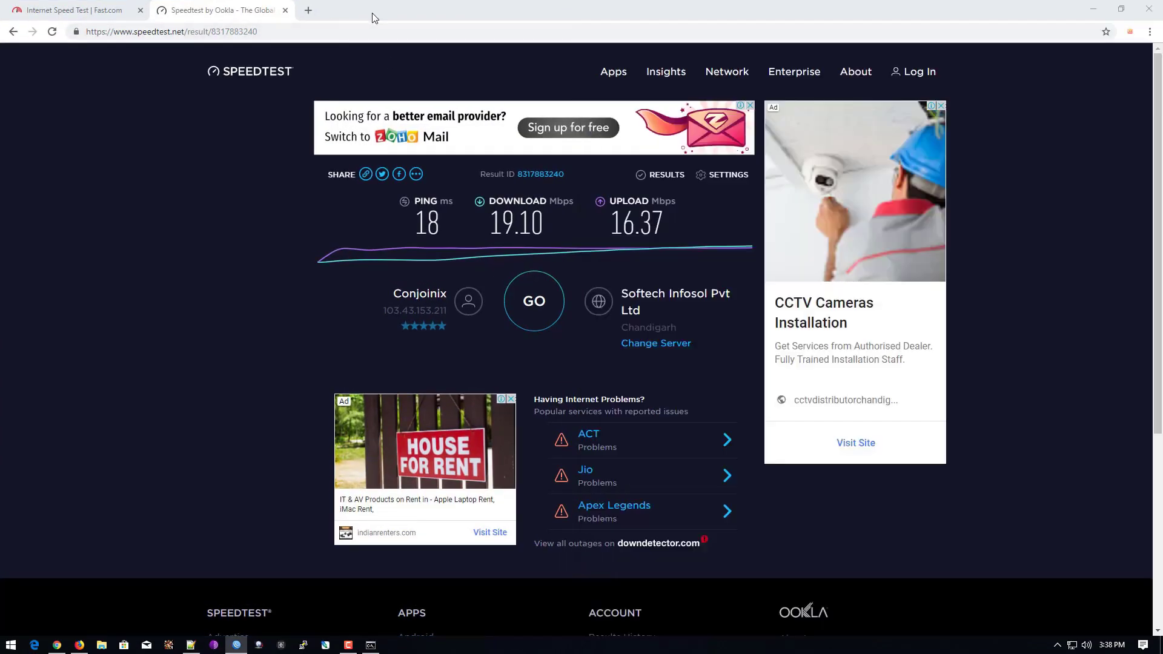
pyautogui.moveTo(371, 13); pyautogui.dragTo(1, 124)
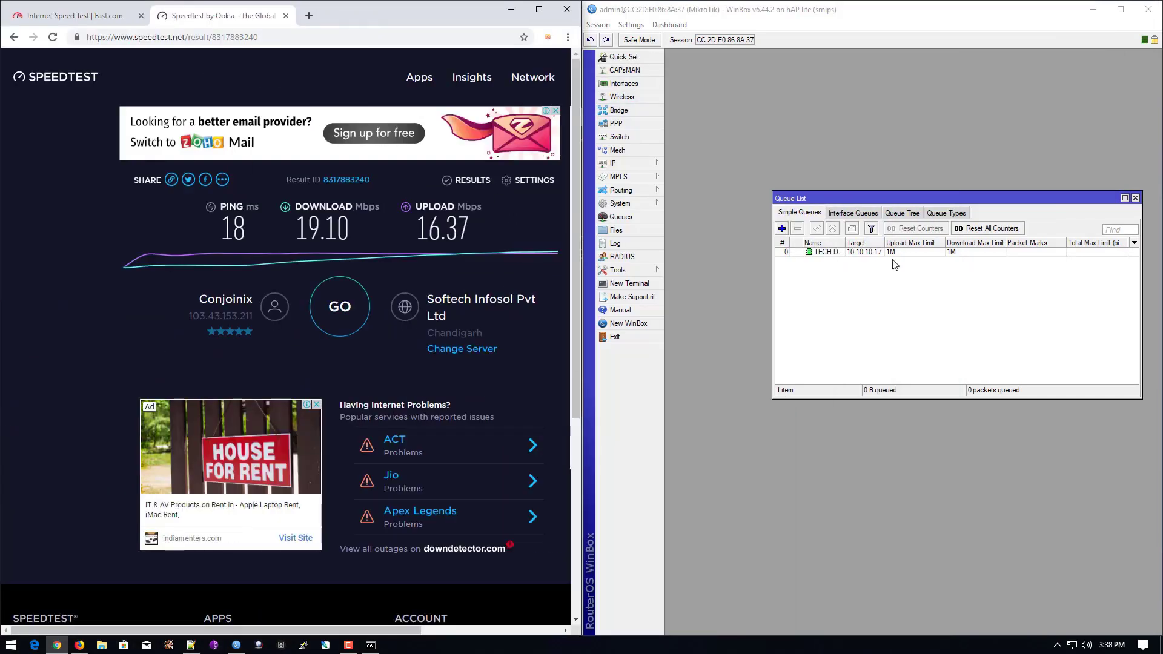
pyautogui.click(342, 306)
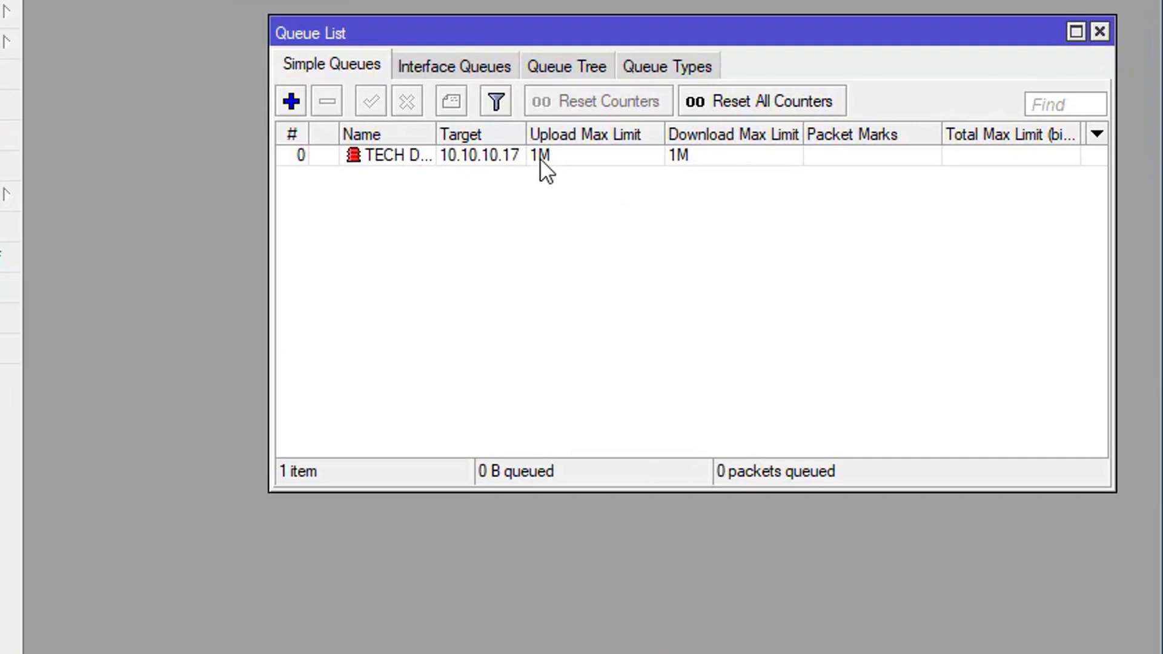
# Review the TECH DHEE queue's settings and close them without changes
pyautogui.click(506, 156)
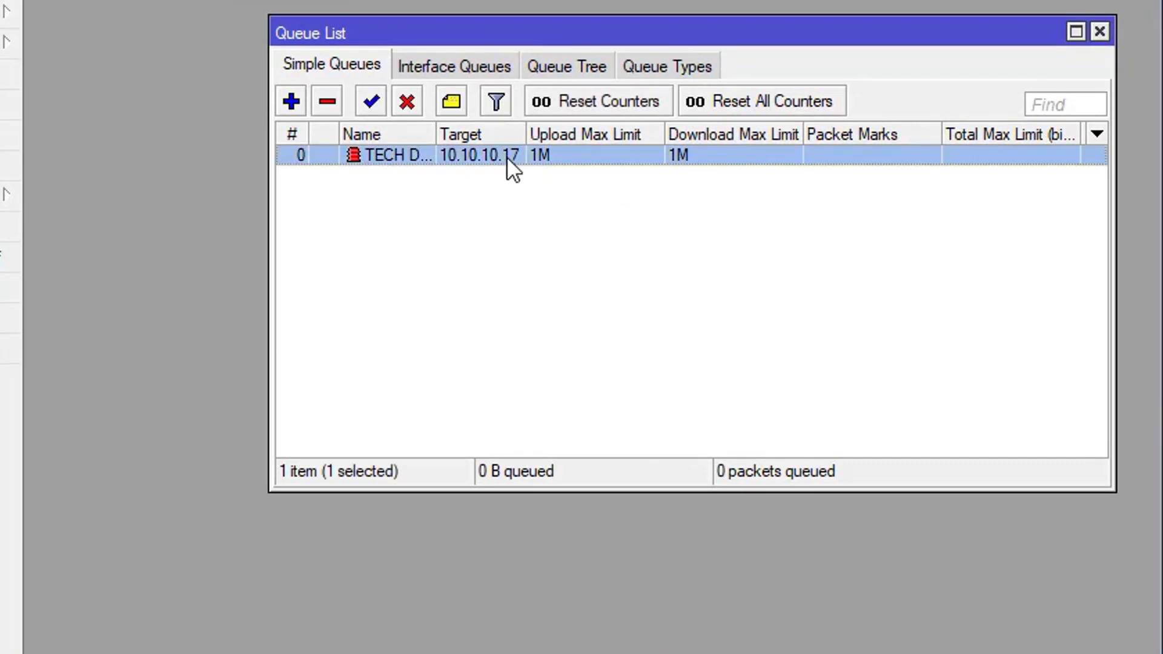
pyautogui.doubleClick(506, 156)
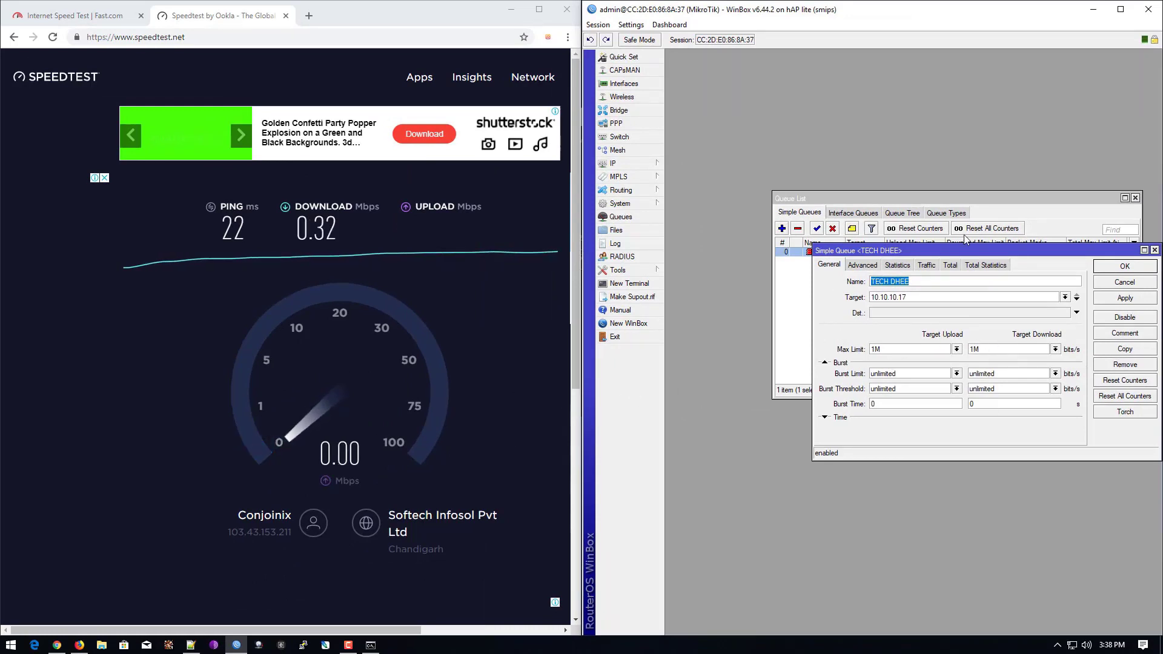
pyautogui.click(1125, 267)
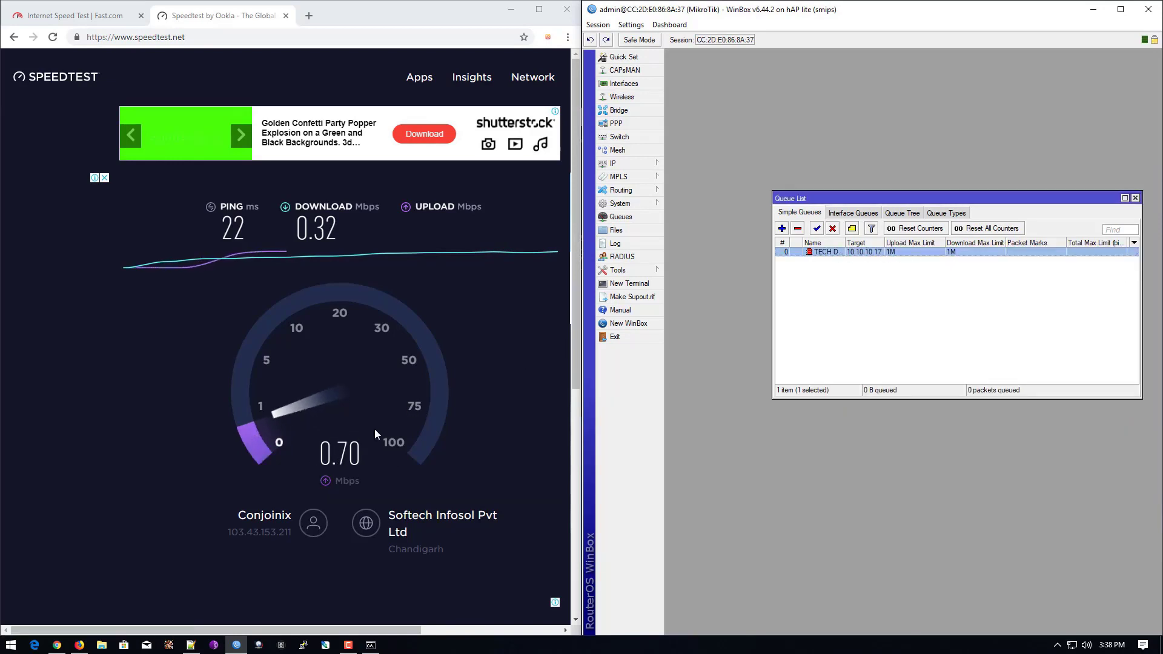
# Launch Task Manager from the taskbar and place it below the Queue List
pyautogui.rightClick(449, 651)
pyautogui.click(507, 591)
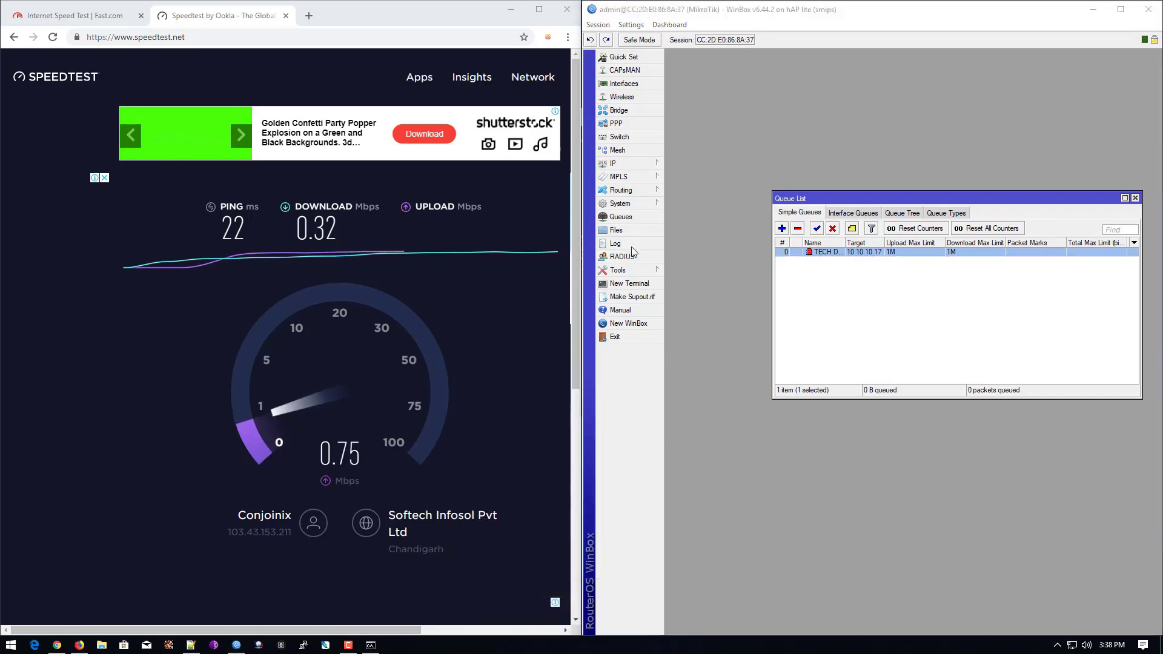
pyautogui.moveTo(815, 82); pyautogui.dragTo(735, 278)
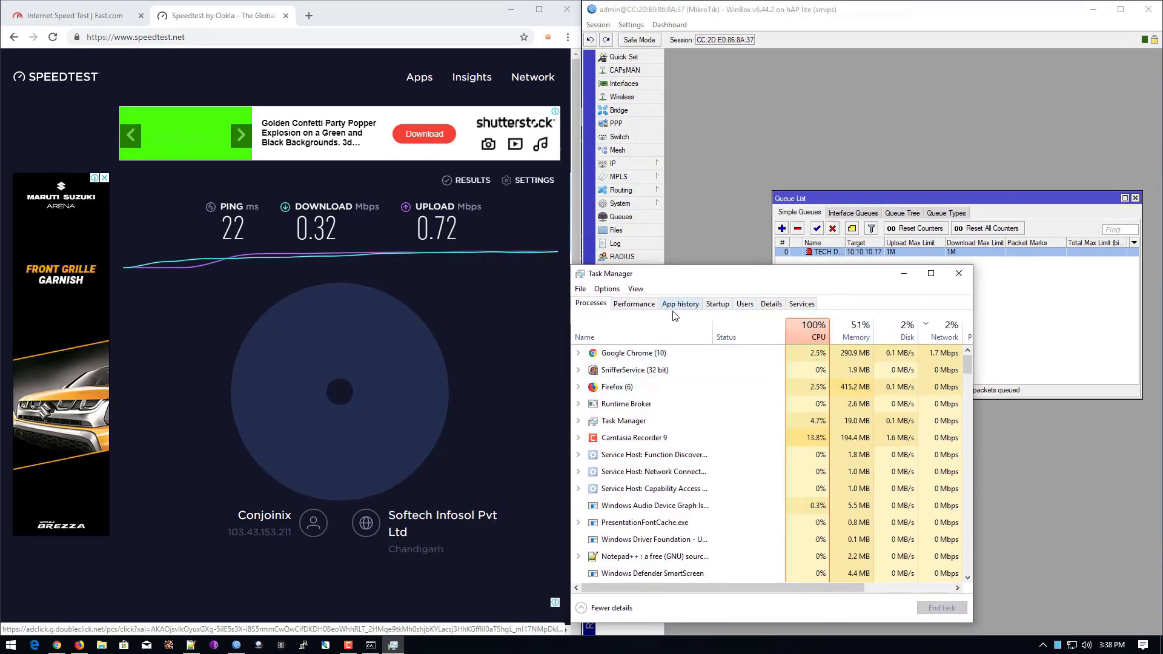
# Show Ethernet throughput in Task Manager's Performance view and rerun Speedtest under the 1M cap
pyautogui.click(628, 304)
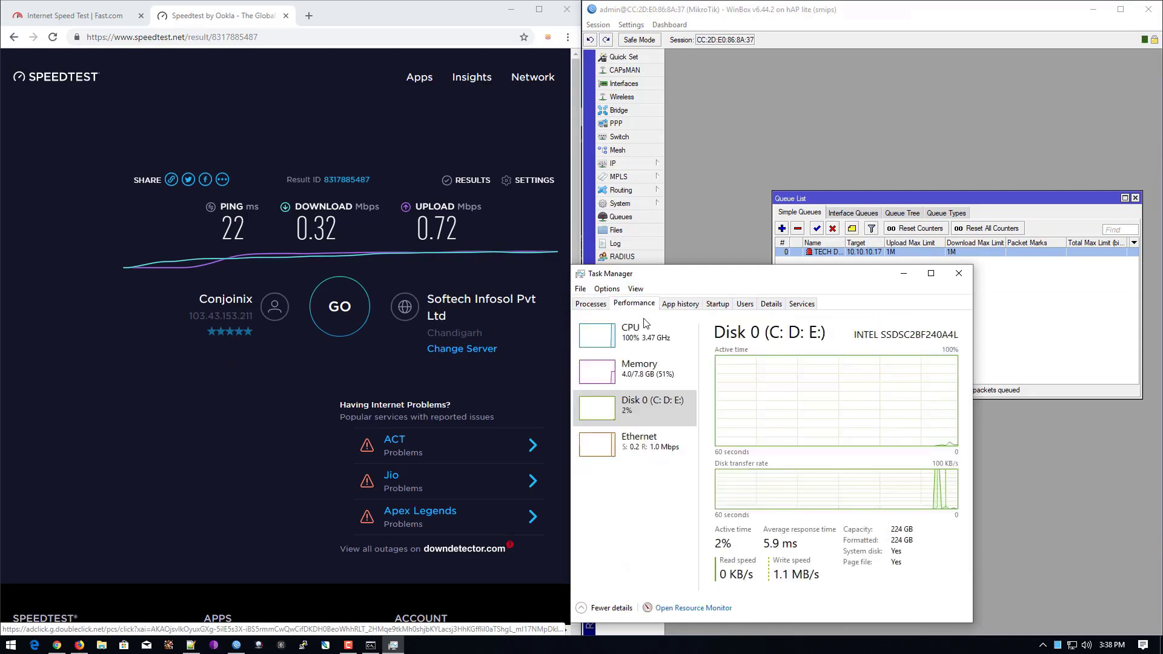
pyautogui.click(642, 445)
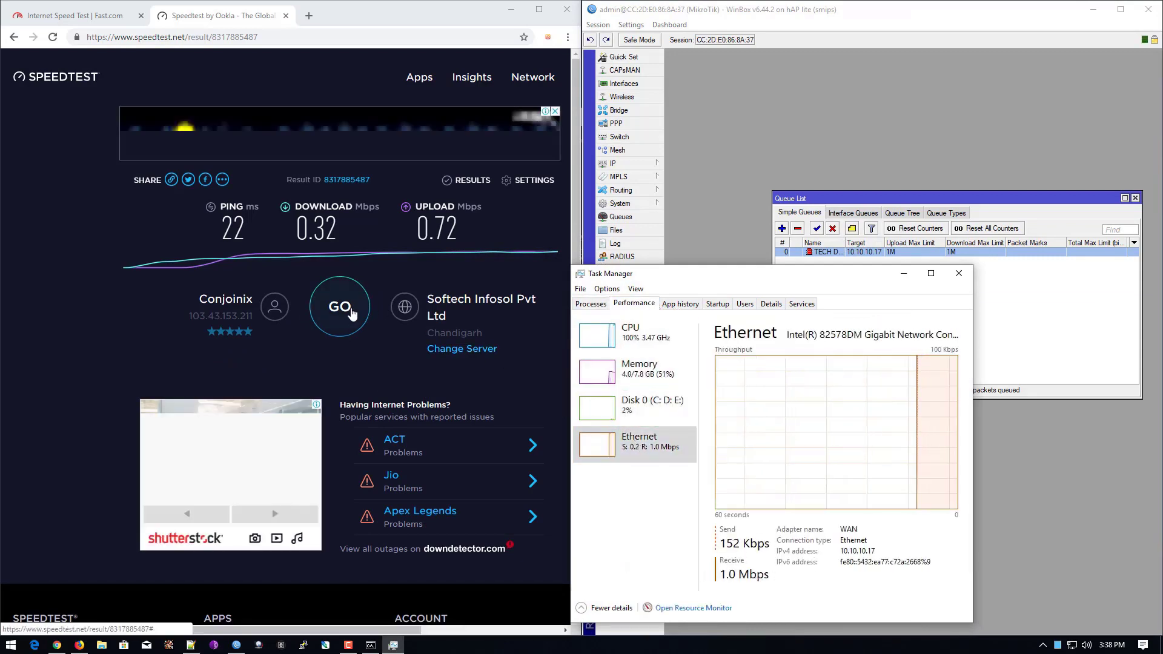
pyautogui.click(351, 314)
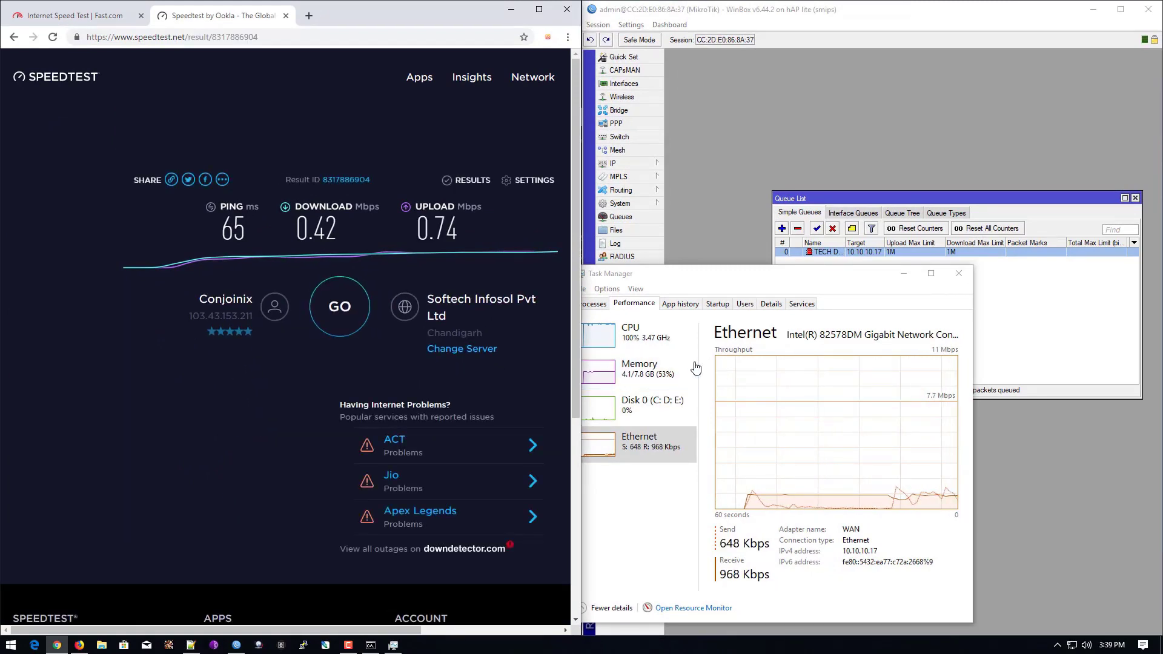
# Change TECH DHEE's upload and download max limits to 3M, save, and rerun Speedtest
pyautogui.click(929, 250)
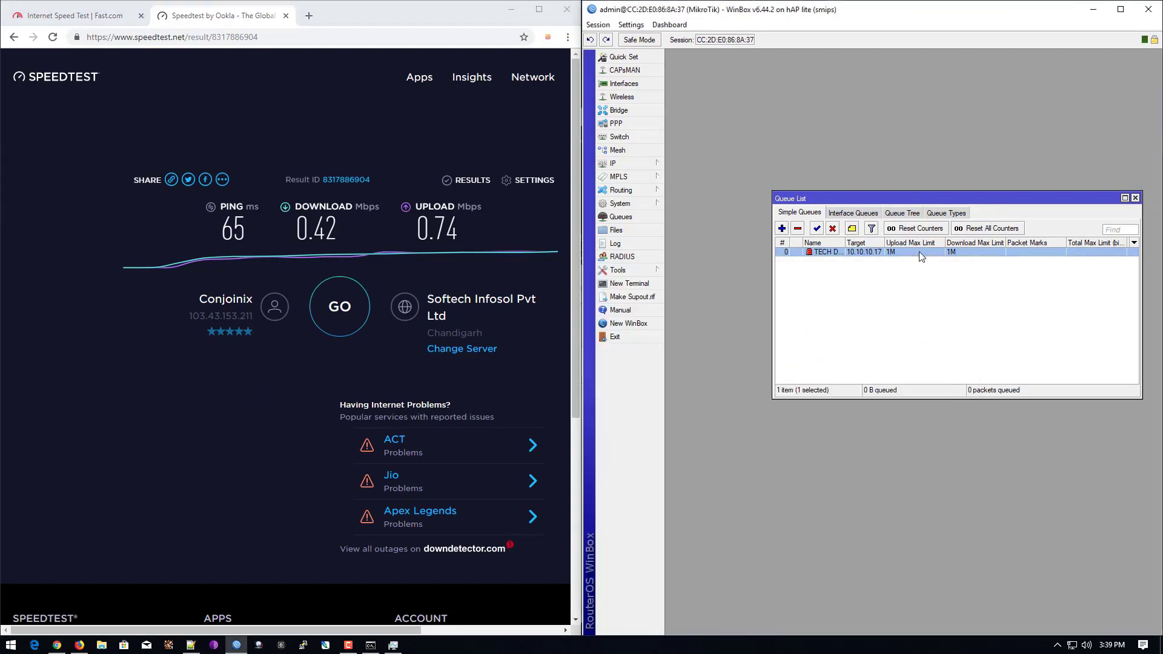
pyautogui.doubleClick(929, 250)
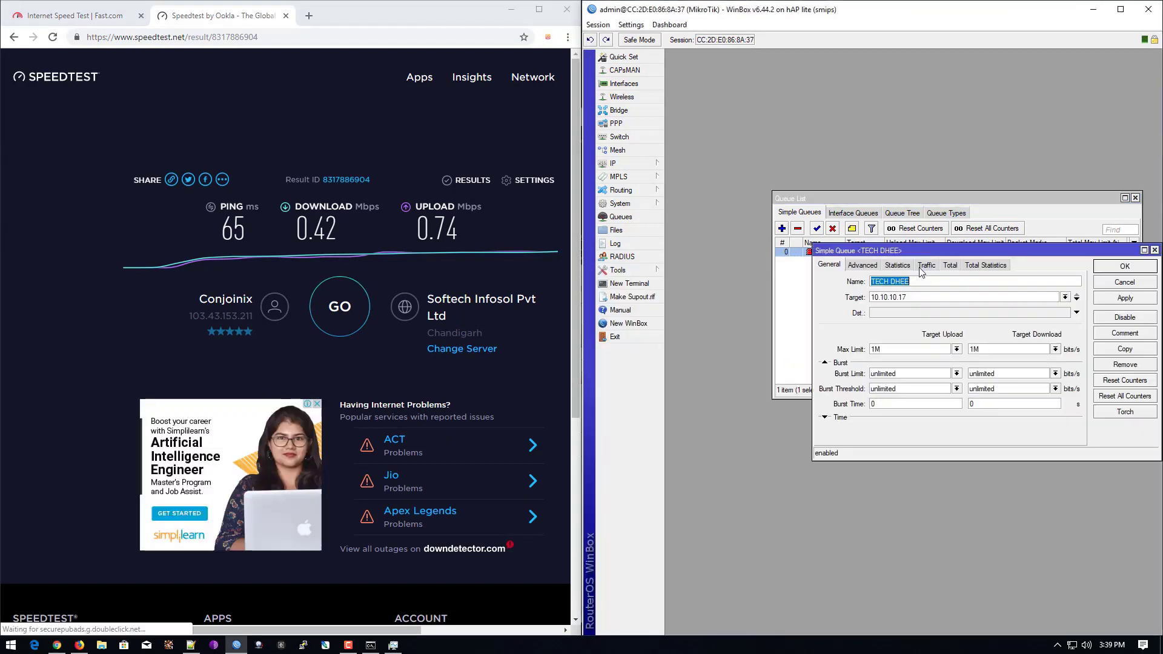
pyautogui.click(956, 349)
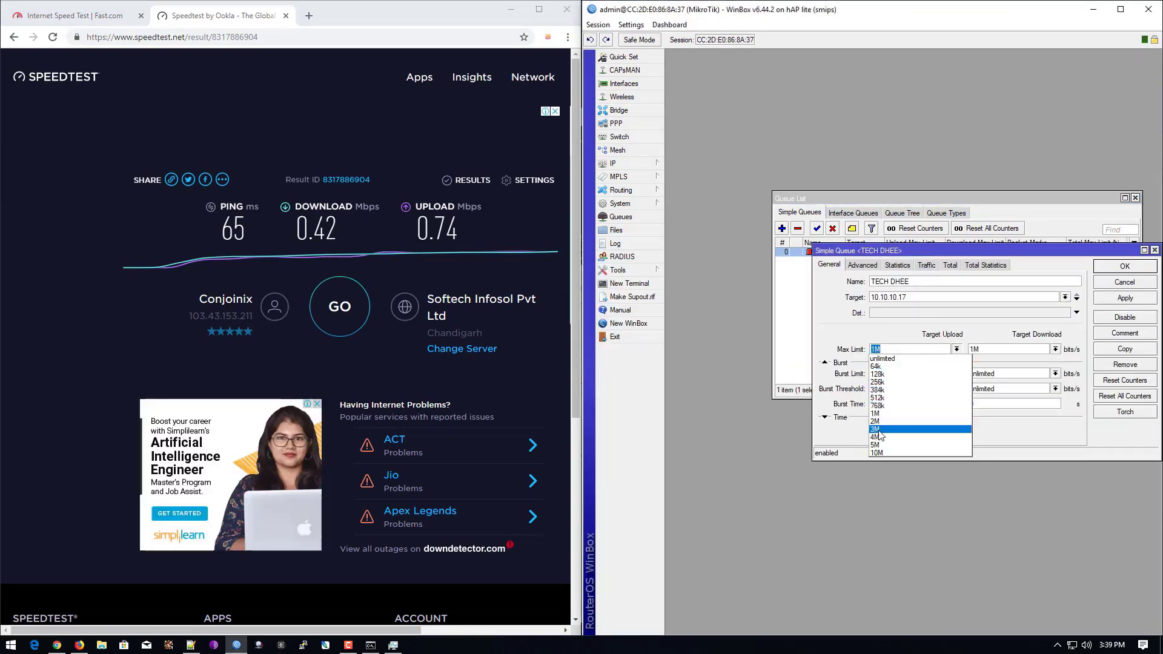
pyautogui.click(878, 431)
pyautogui.click(1055, 349)
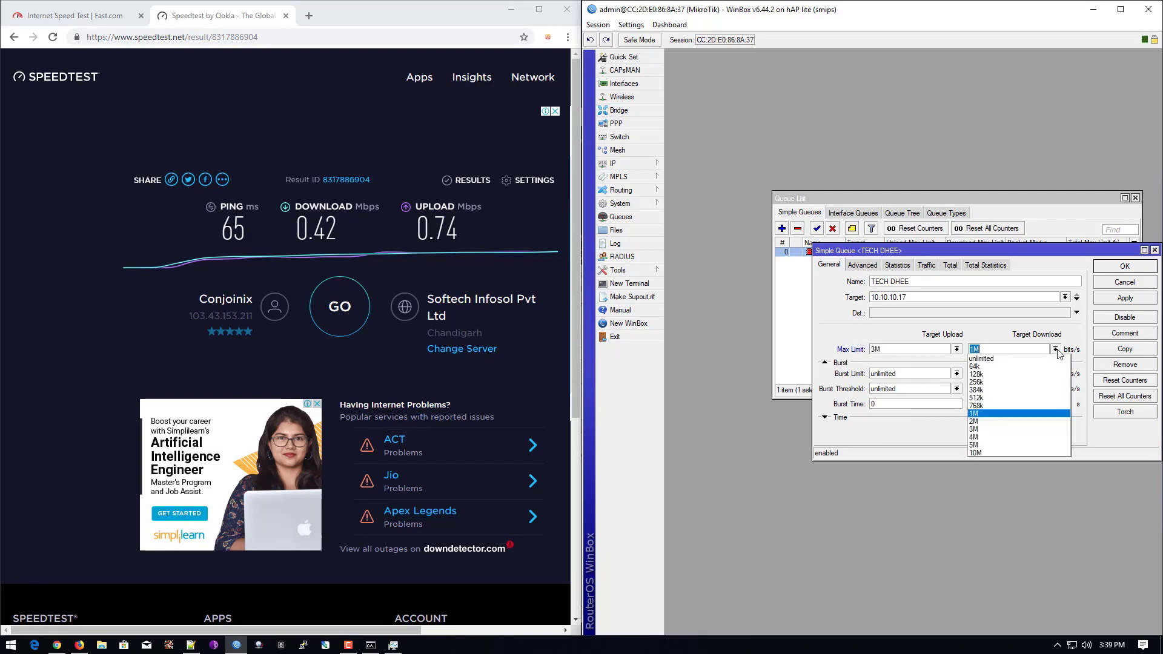
pyautogui.click(996, 431)
pyautogui.click(1143, 298)
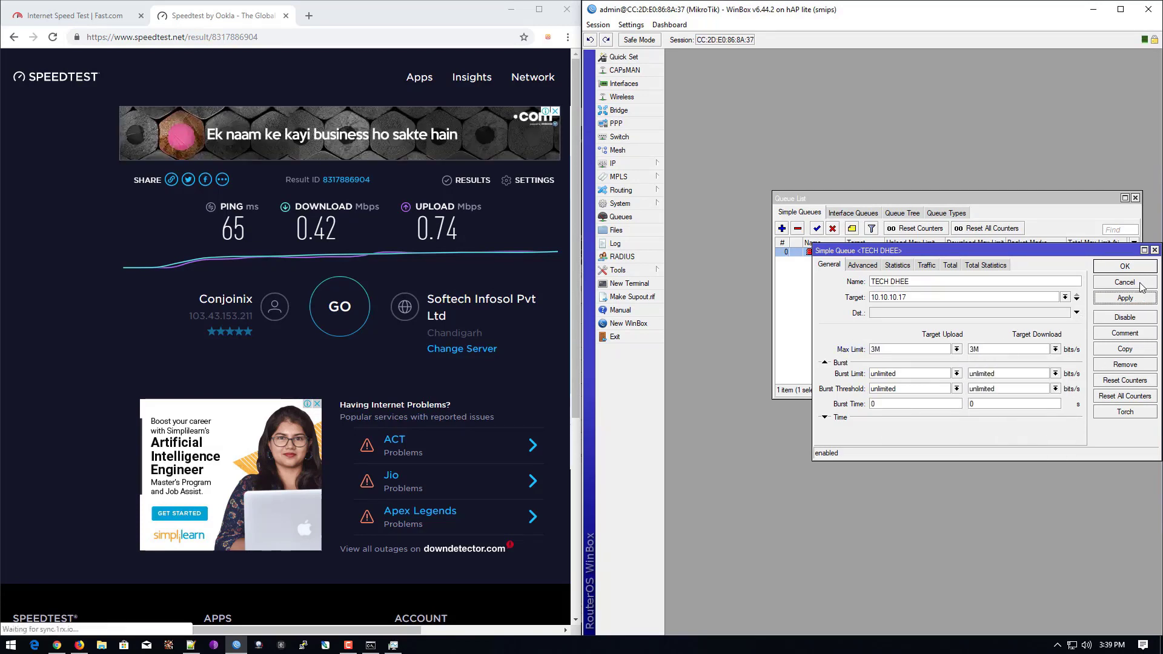
pyautogui.click(1137, 267)
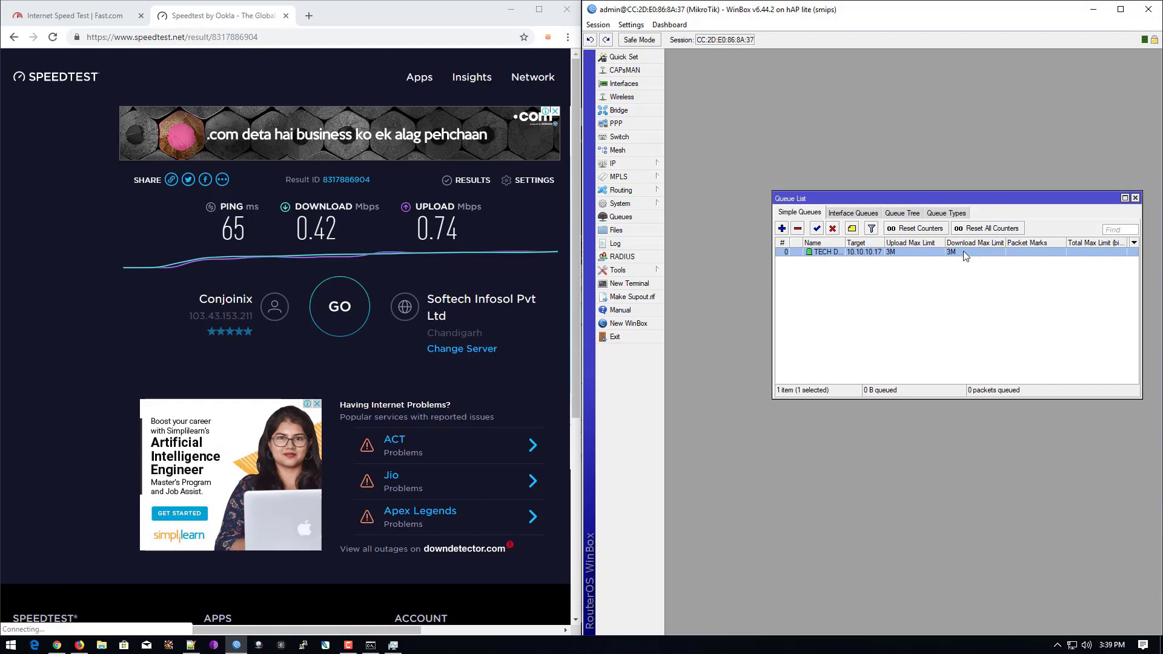
pyautogui.click(354, 314)
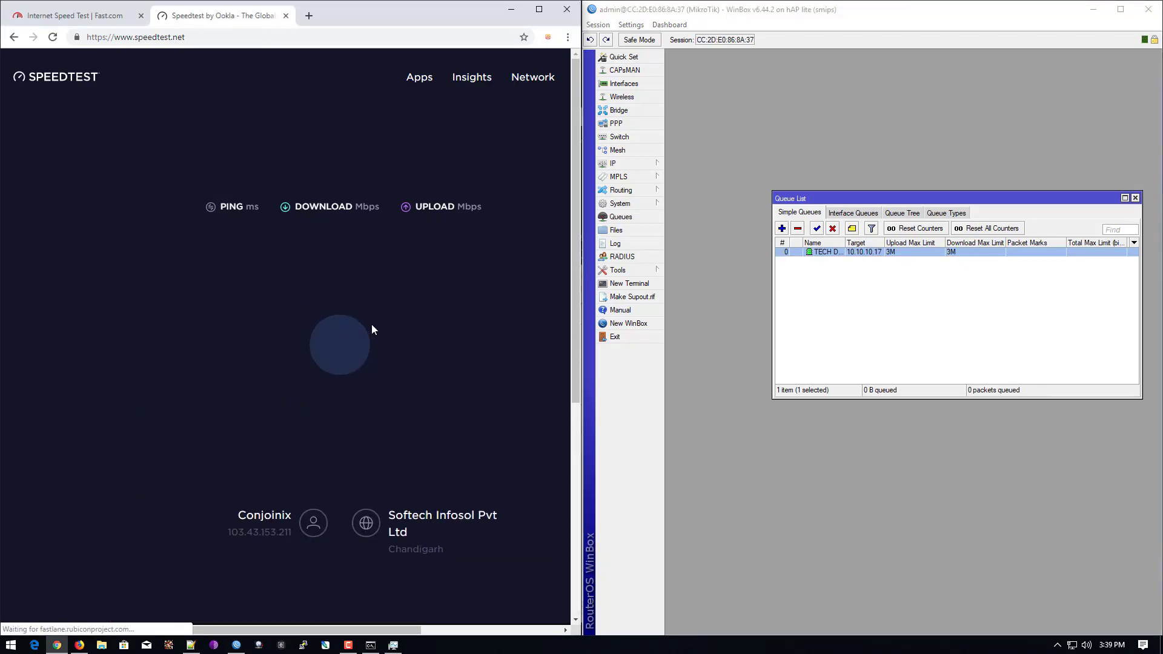
# Bring Task Manager forward and move it aside to watch the Ethernet graph during the Speedtest run
pyautogui.click(393, 645)
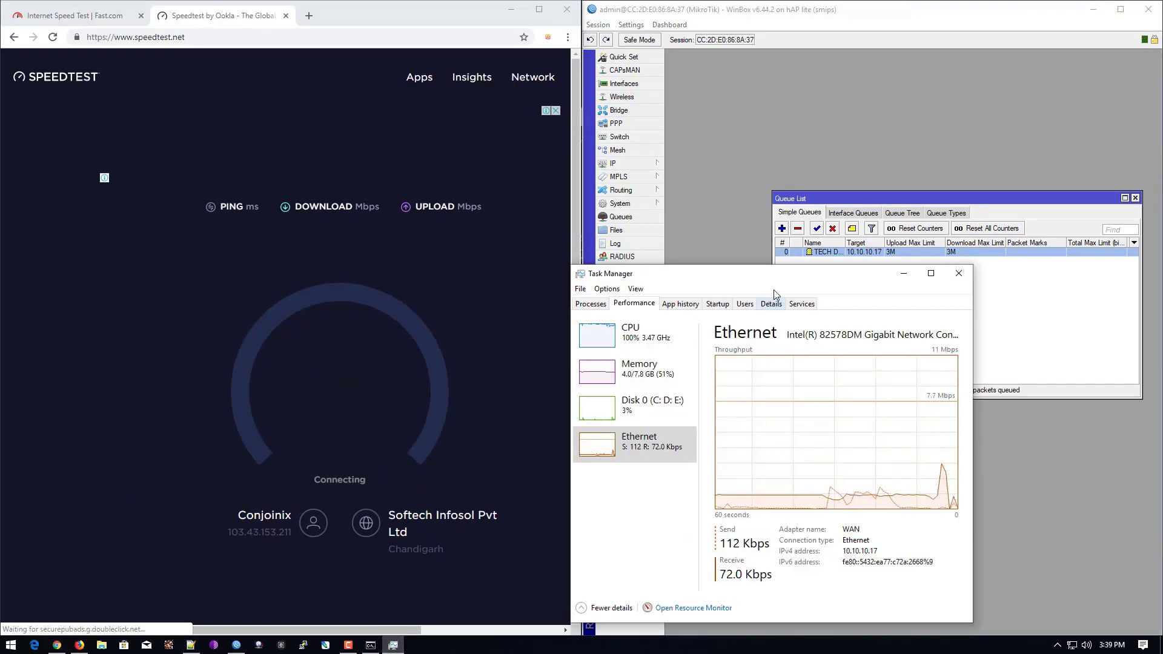
pyautogui.moveTo(774, 290); pyautogui.dragTo(841, 285)
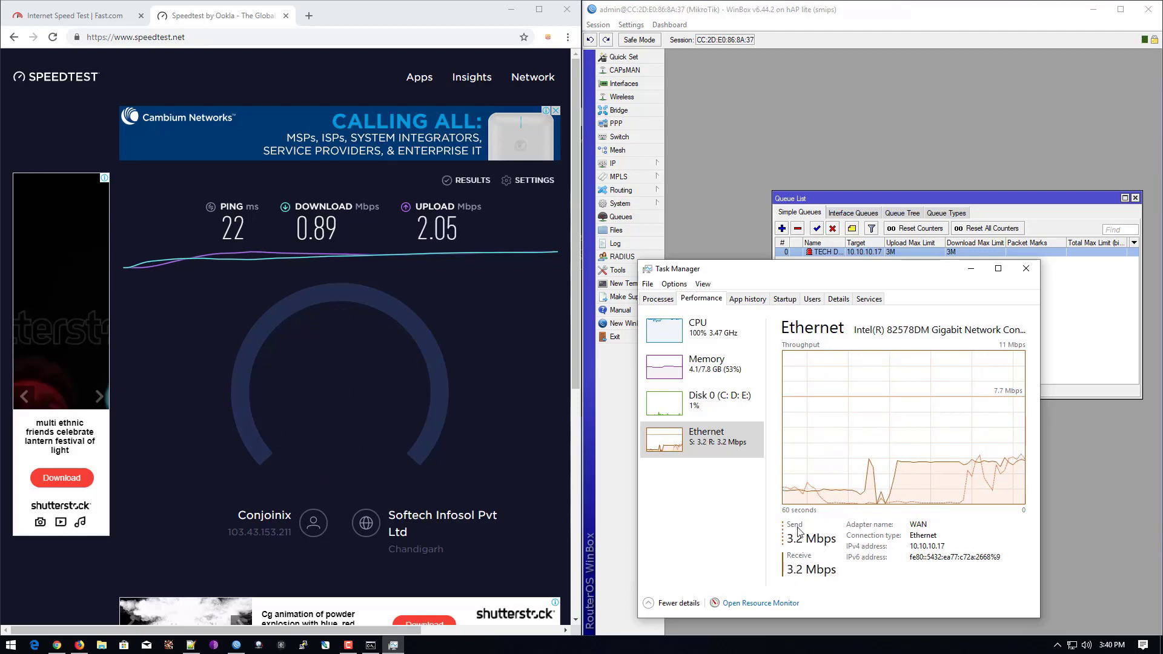
# Rerun the Fast.com speed test to confirm about 2.7 Mbps under the 3M cap
pyautogui.click(73, 16)
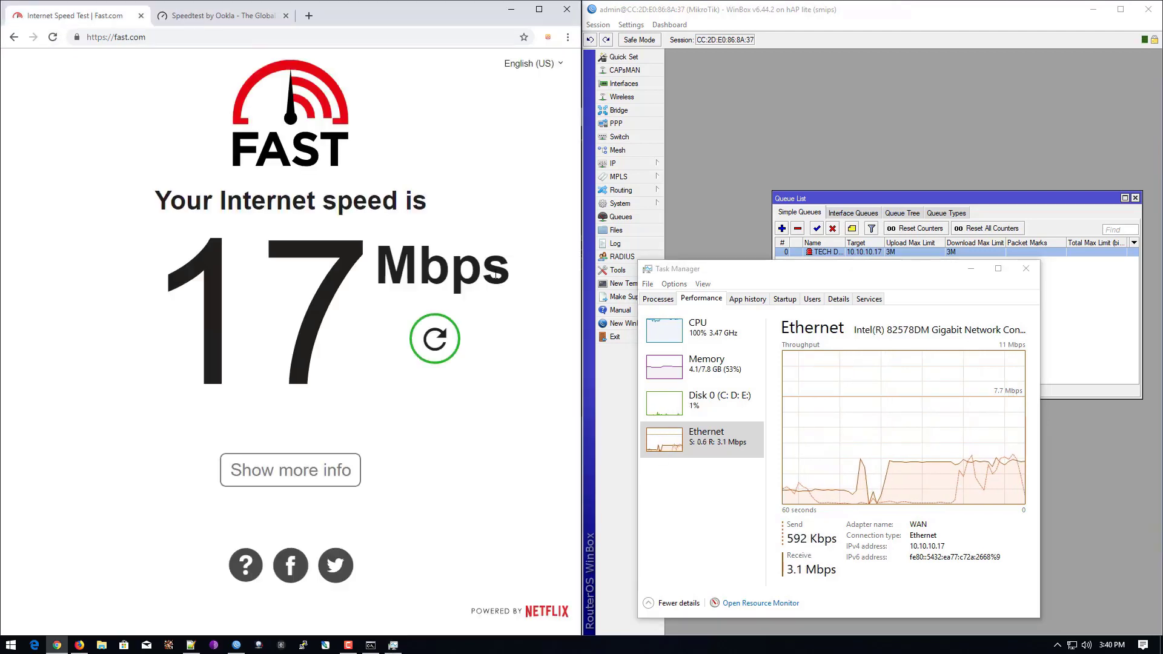
pyautogui.click(435, 339)
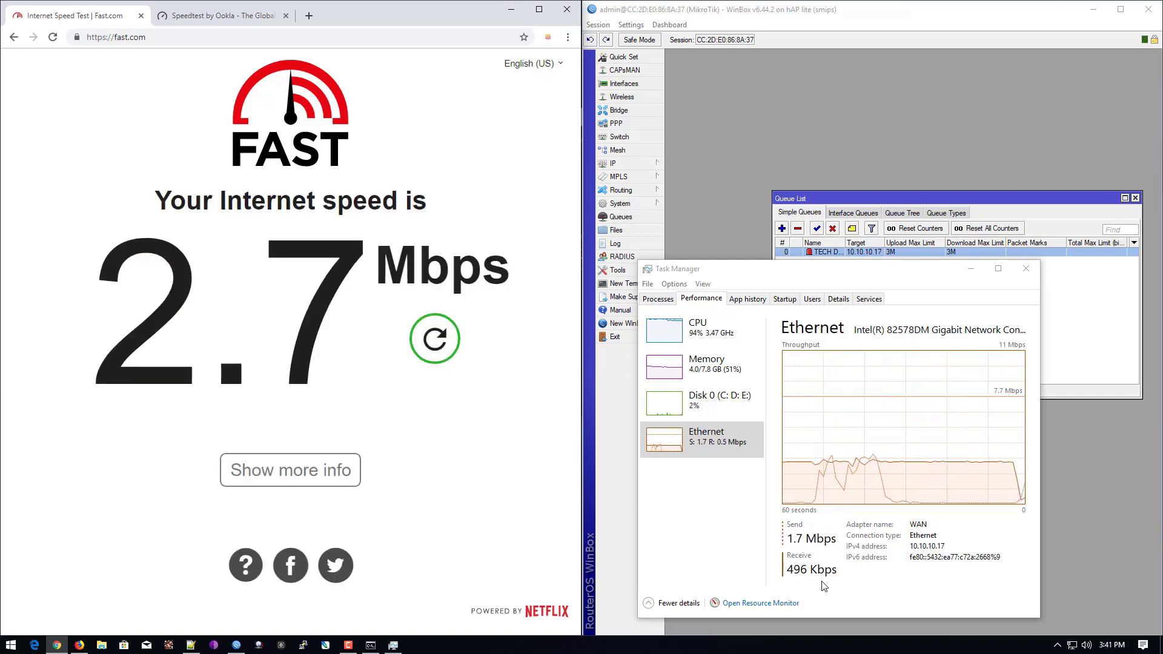
# Close Chrome and Task Manager, leaving Command Prompt and WinBox
pyautogui.click(566, 9)
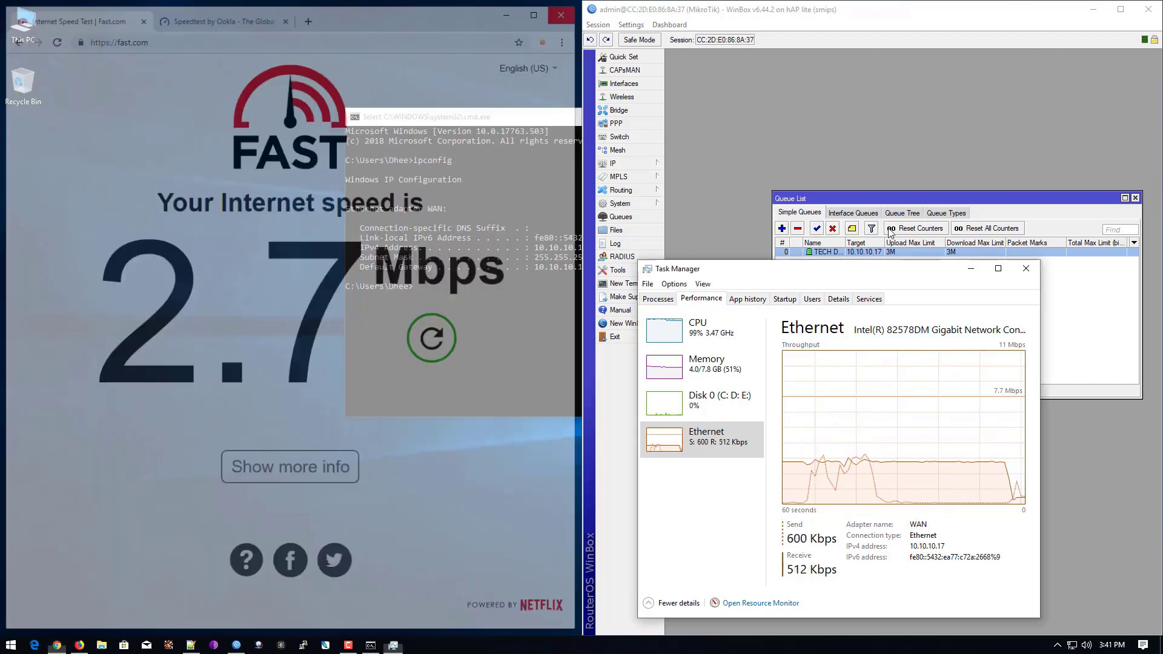
pyautogui.click(1025, 271)
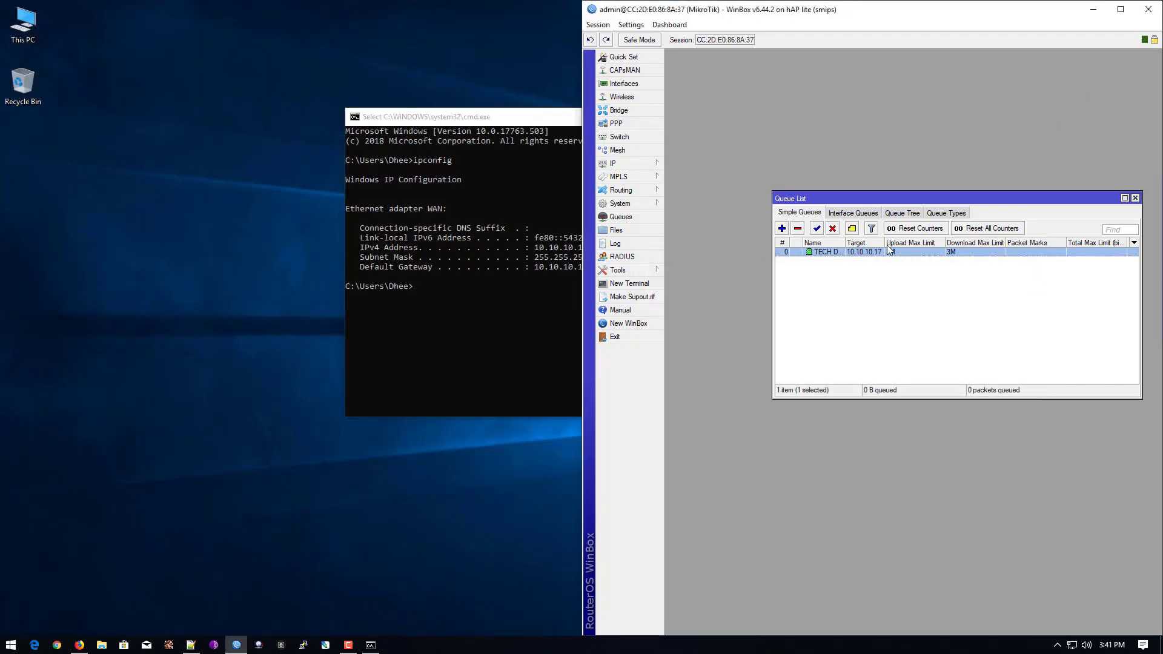